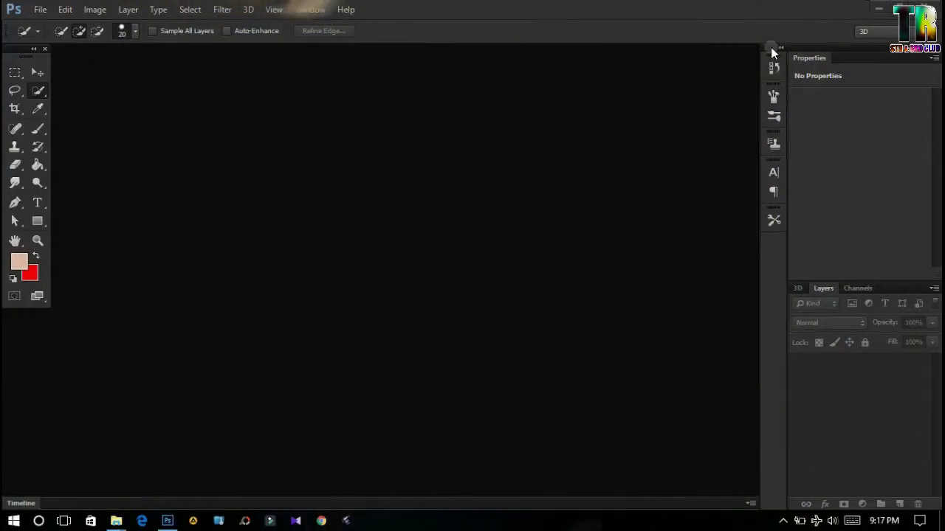
- Open the girl's portrait photo from File Explorer as a new Photoshop document
click(878, 9)
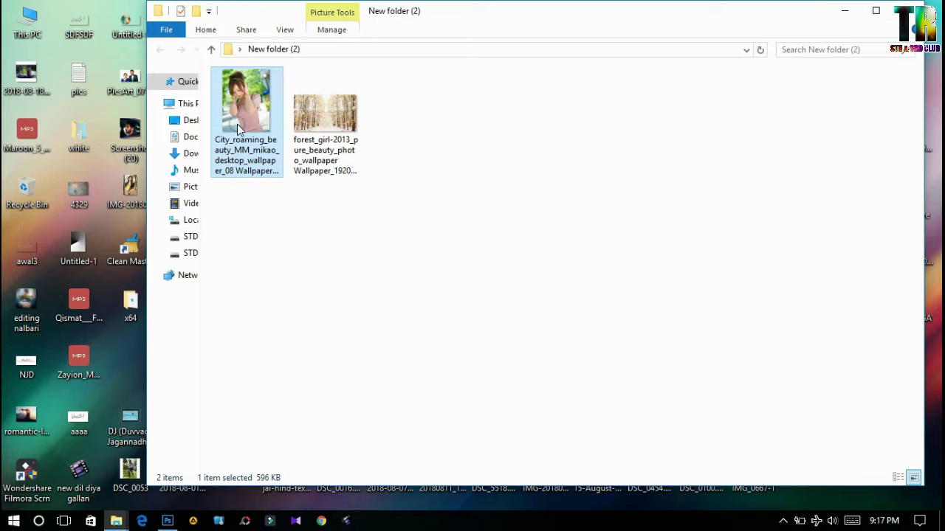
mouse_move(236, 121)
mouse_down()
mouse_move(172, 522)
mouse_move(413, 272)
mouse_up()
- Zoom in on the hair and start a Quick Selection over the hair strands
key(z)
click(344, 148)
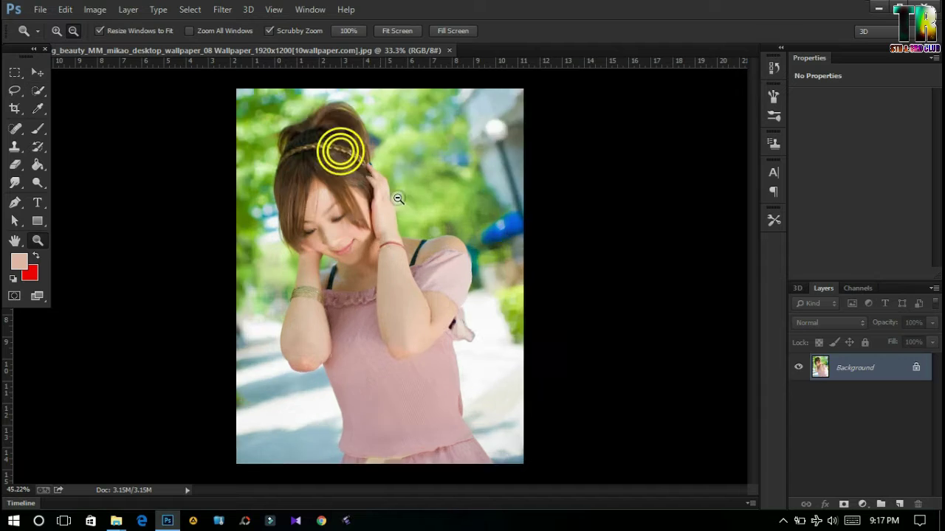
click(39, 90)
click(341, 205)
drag(391, 338, 386, 191)
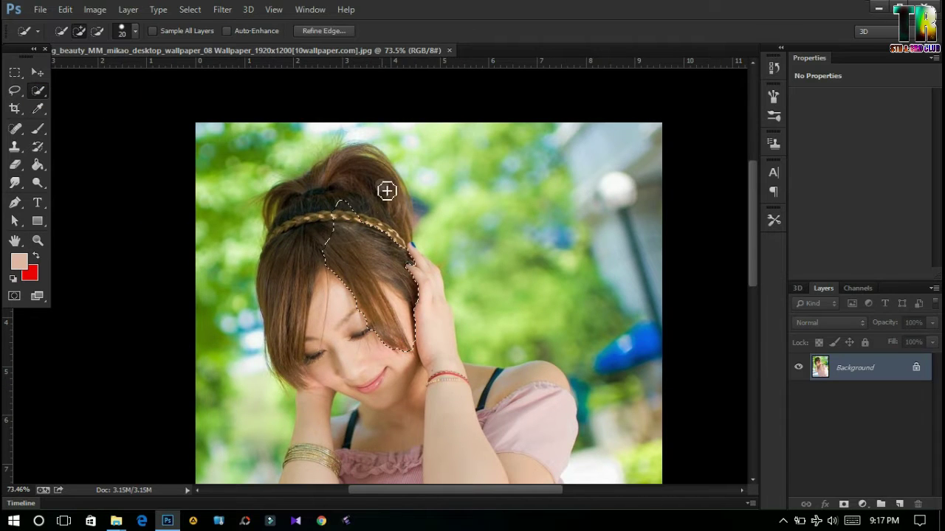
drag(412, 332, 337, 280)
- Extend the selection over the face, raised forearm, right shoulder and sleeve
drag(401, 352, 383, 189)
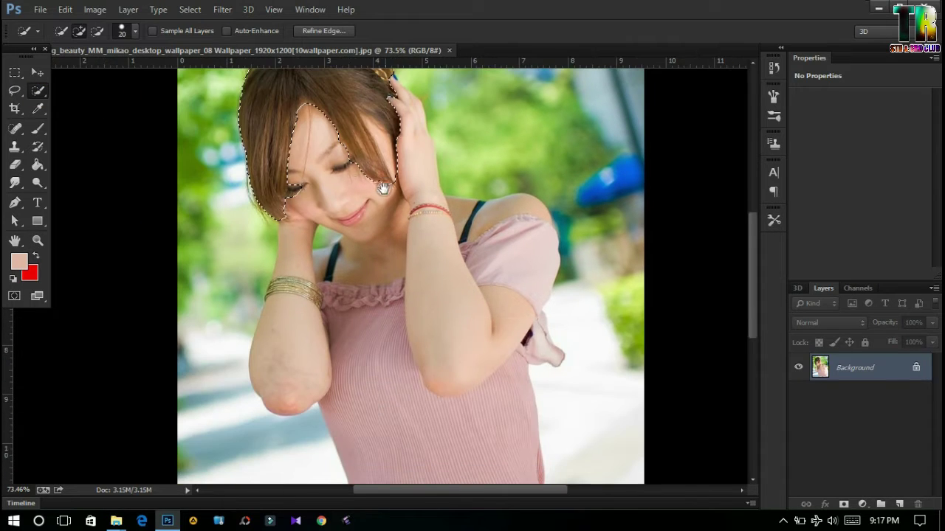
drag(307, 285, 310, 302)
drag(405, 180, 439, 261)
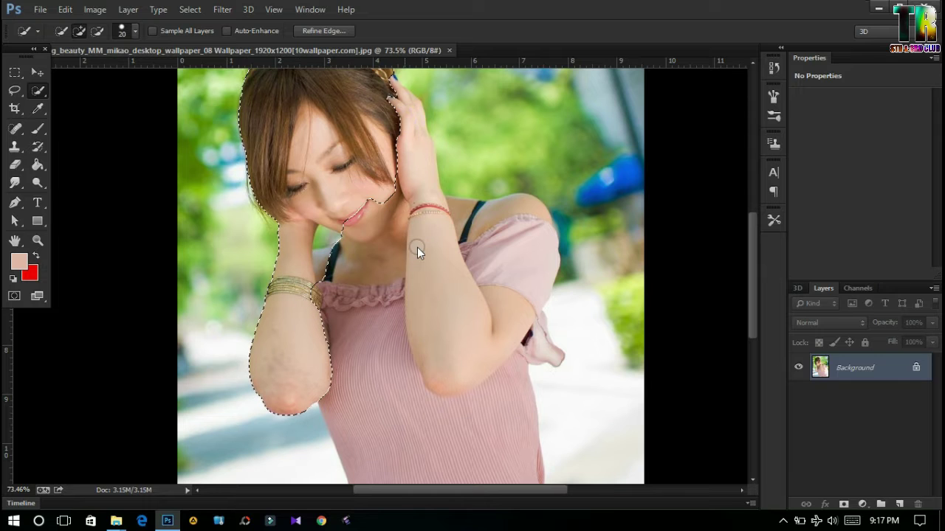
drag(519, 222, 473, 349)
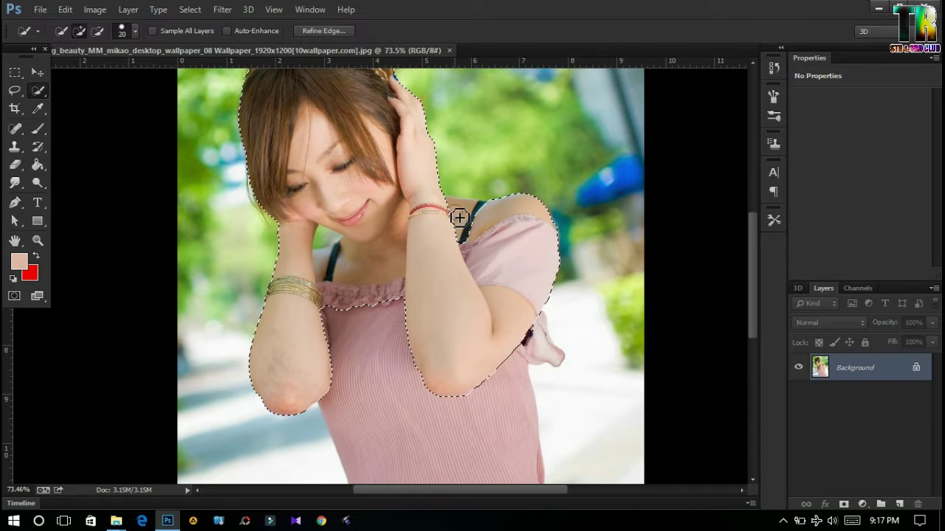
drag(450, 212, 508, 237)
- Subtract the green gap below the chin, zoom out, and open Refine Edge
scroll(438, 342, down, 3)
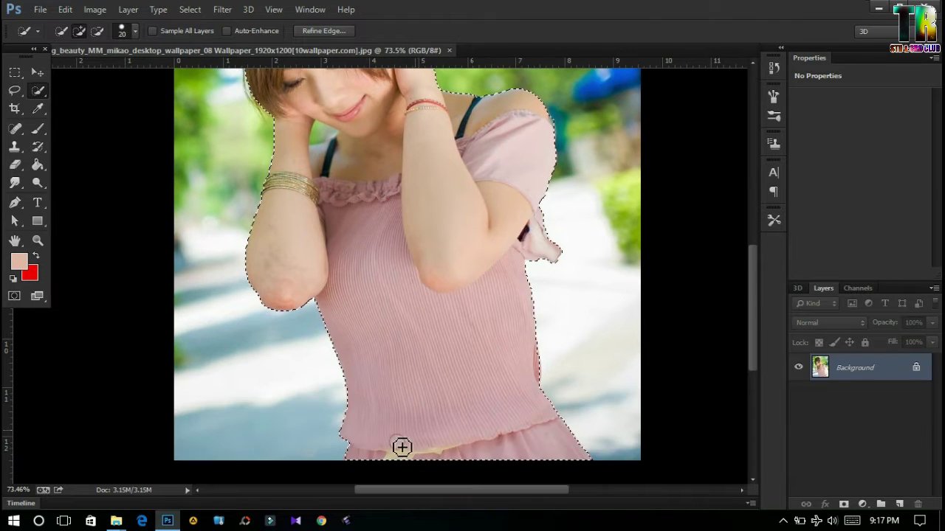
scroll(386, 247, up, 2)
drag(320, 306, 372, 232)
alt+click(373, 233)
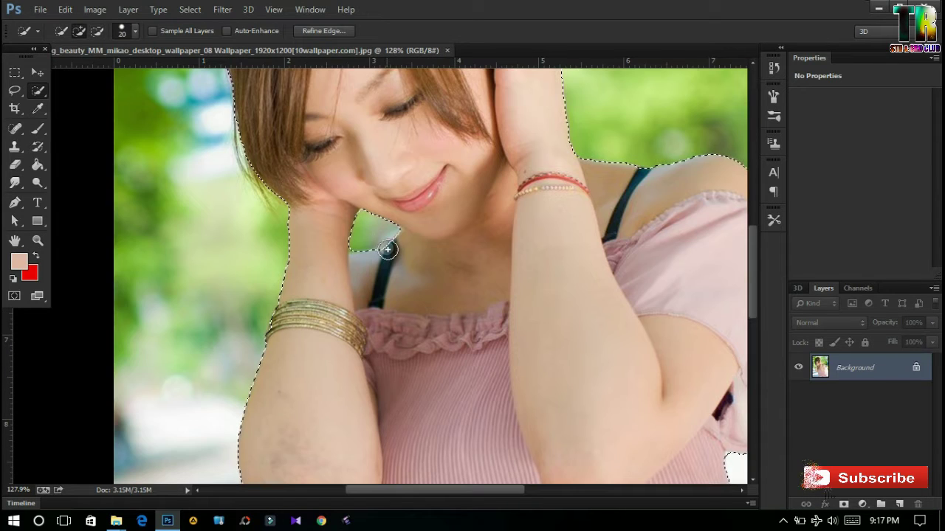
click(386, 248)
drag(434, 258, 481, 270)
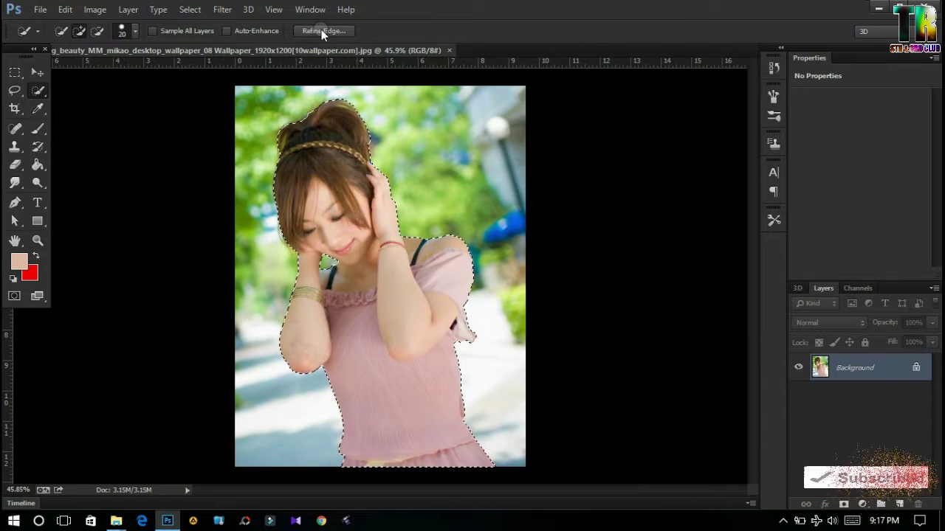
click(321, 30)
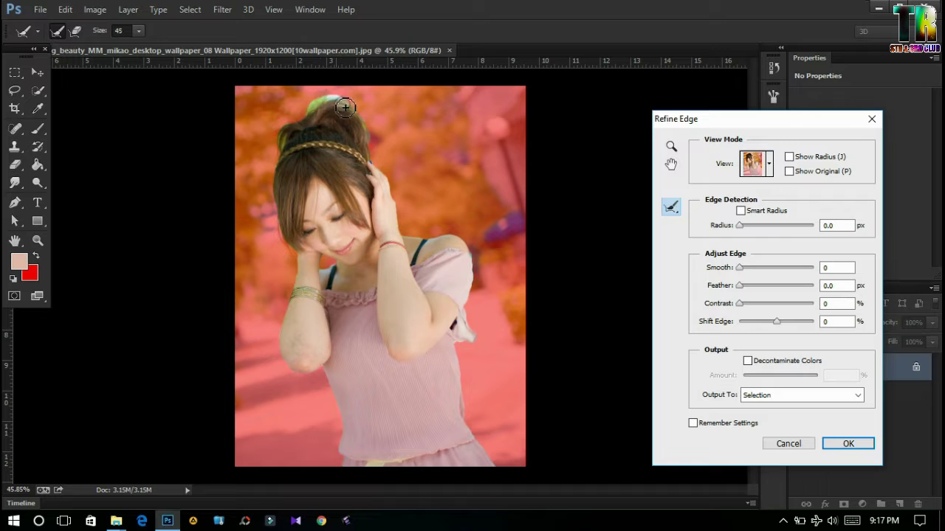
- Brush Refine Radius along the hair, arm, elbow and neck edges, then confirm the refinement
drag(330, 147, 293, 124)
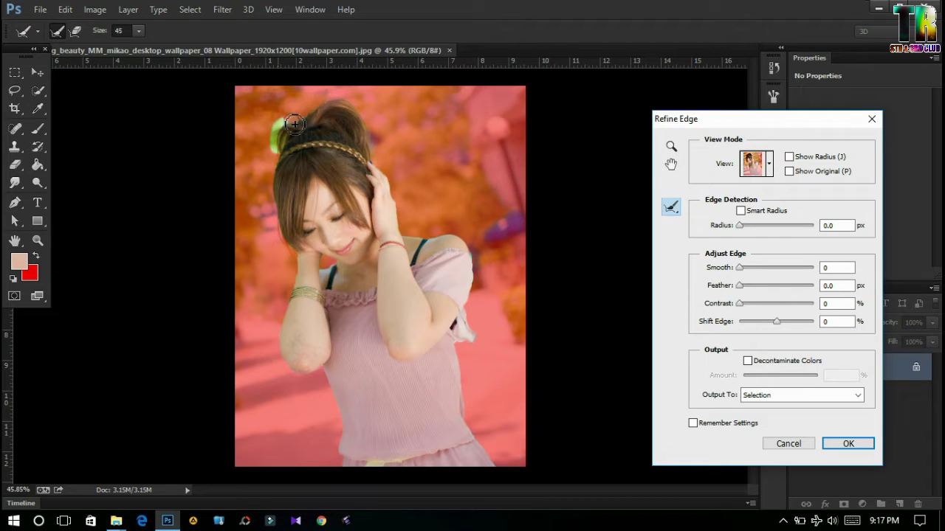
drag(280, 159, 297, 293)
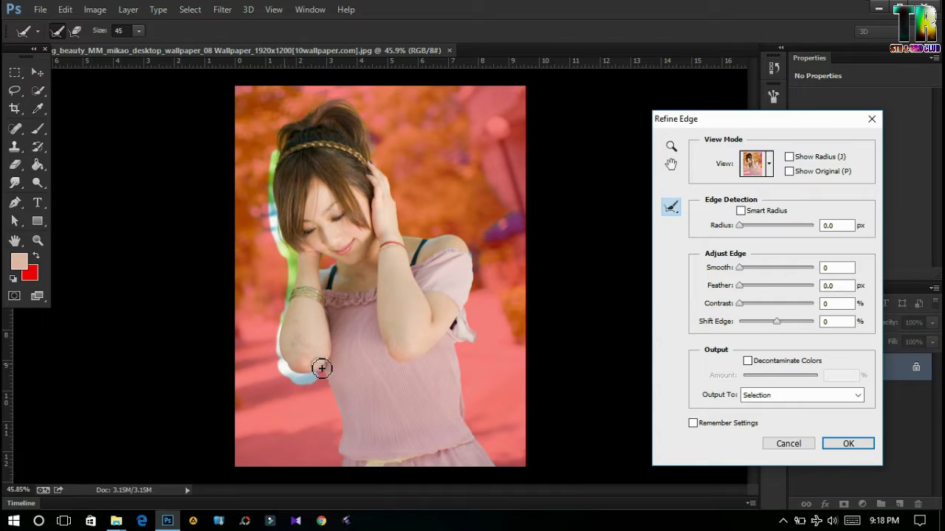
drag(322, 369, 322, 370)
drag(397, 196, 422, 241)
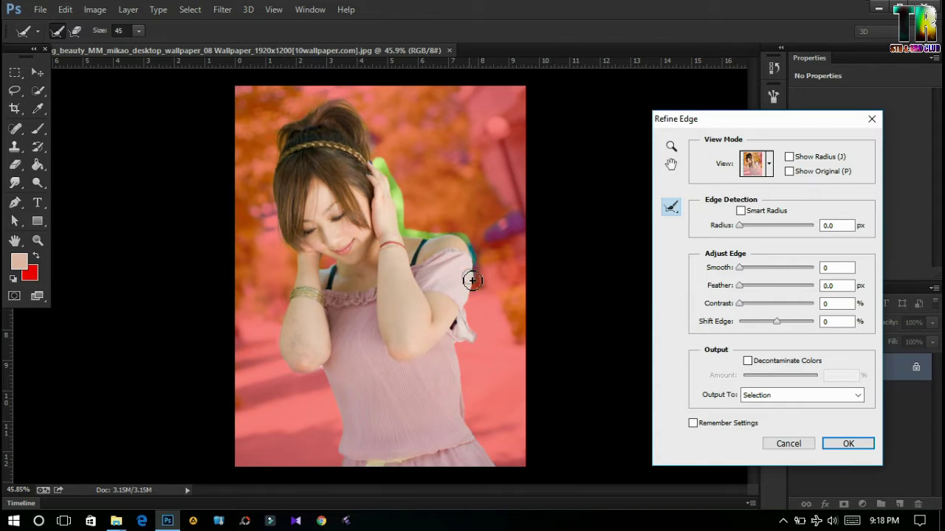
drag(475, 341, 472, 359)
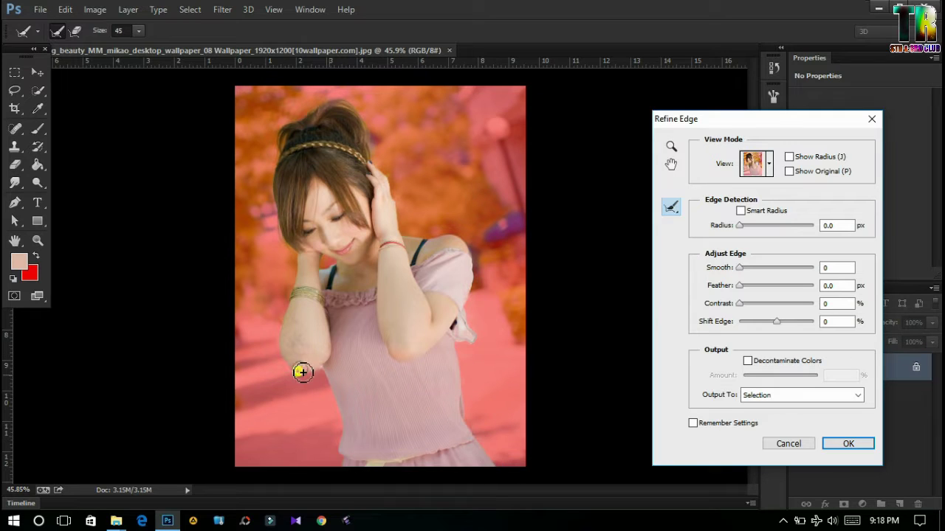
drag(302, 372, 327, 381)
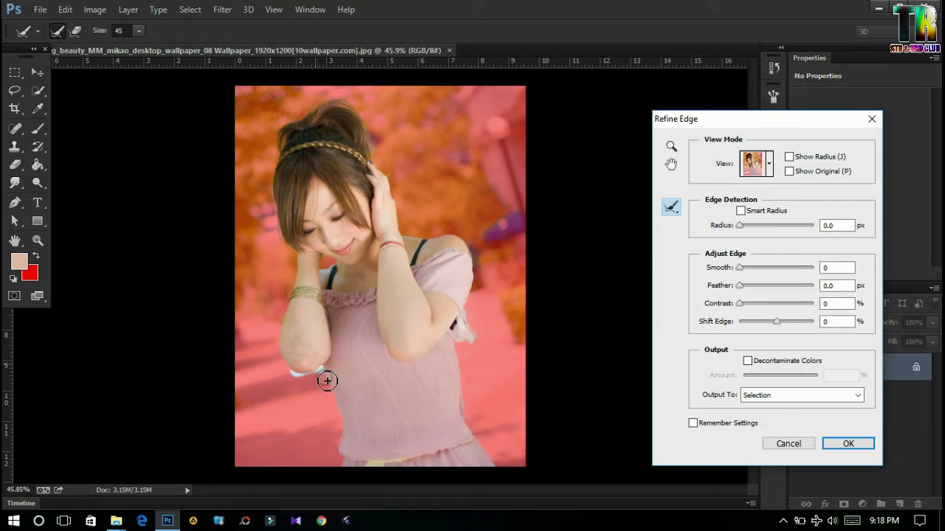
click(334, 267)
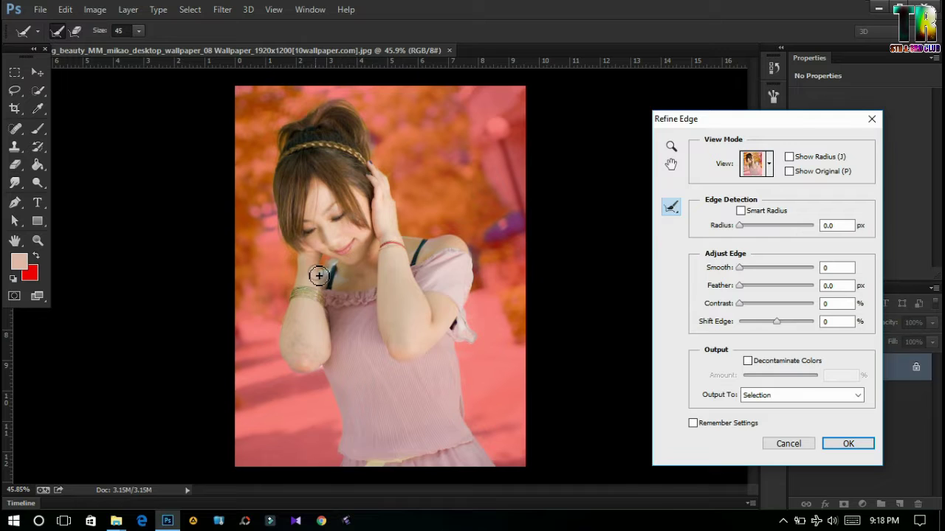
click(860, 445)
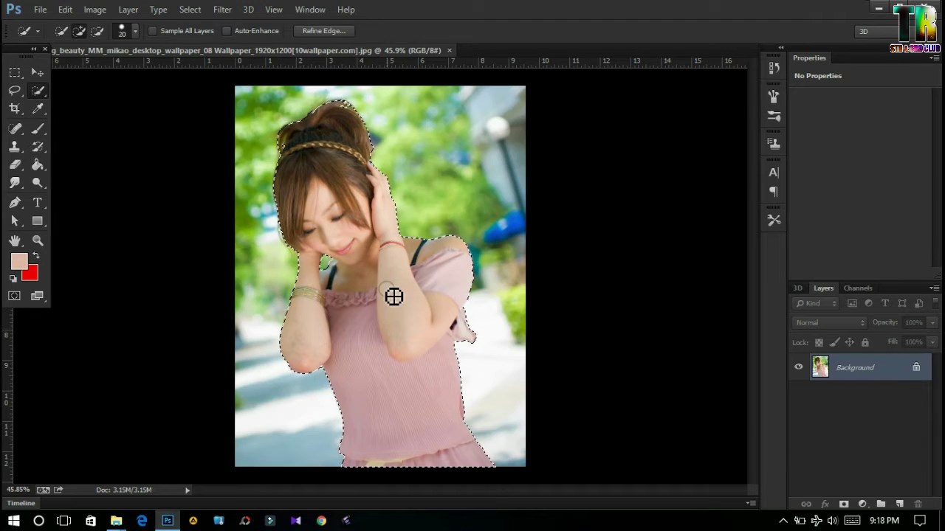
- Copy the selected girl to Layer 1 and place the forest photo into the document
key(ctrl+j)
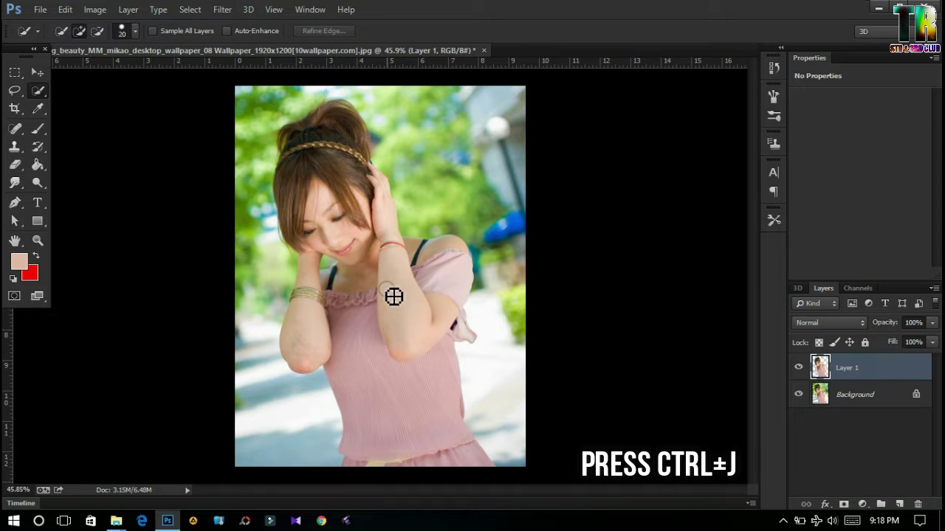
click(870, 8)
mouse_move(325, 114)
mouse_down()
mouse_move(180, 513)
mouse_move(355, 334)
mouse_up()
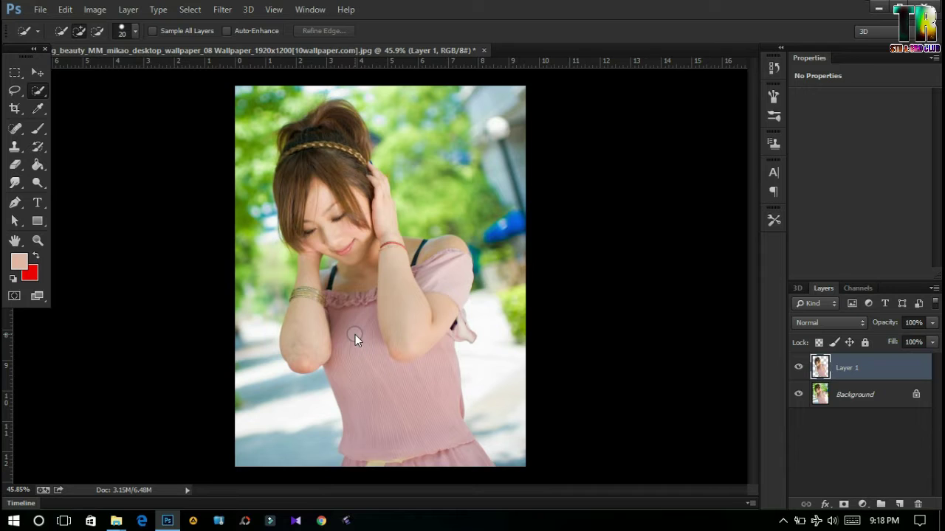
click(696, 31)
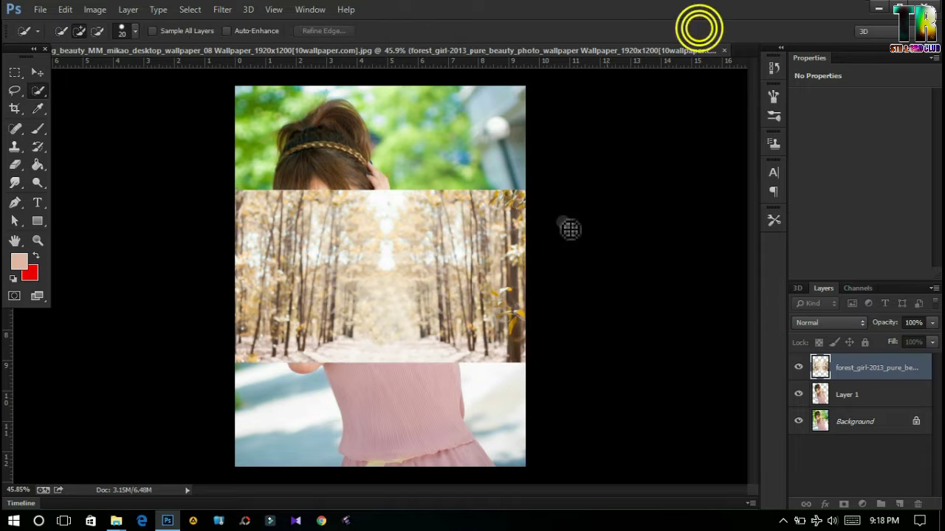
- Scale the forest photo up beyond the canvas edges and commit the transform
key(z)
alt+click(415, 249)
click(37, 91)
click(42, 74)
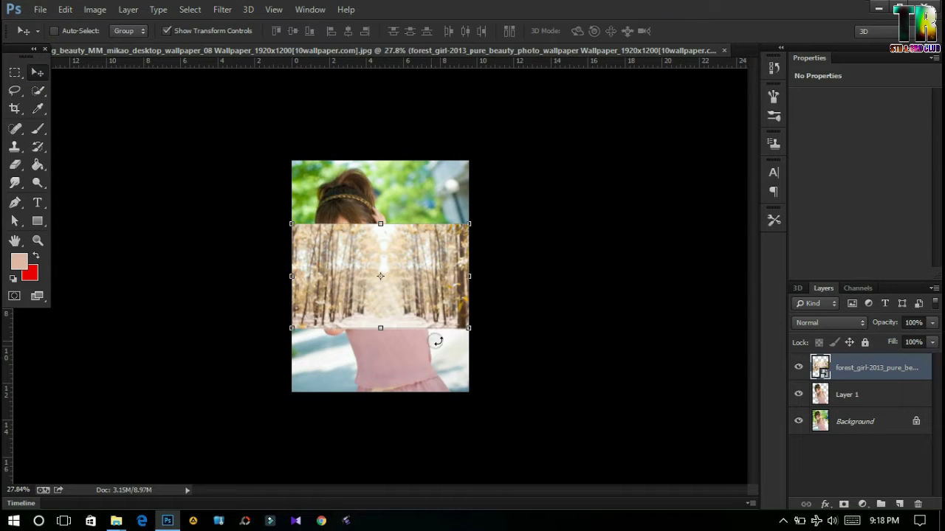
drag(468, 332, 564, 384)
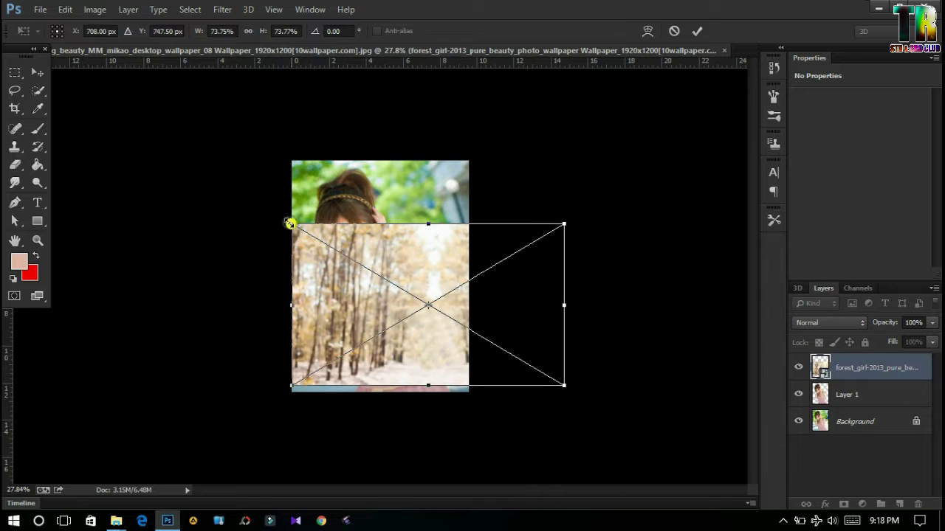
drag(290, 223, 172, 154)
drag(172, 385, 162, 391)
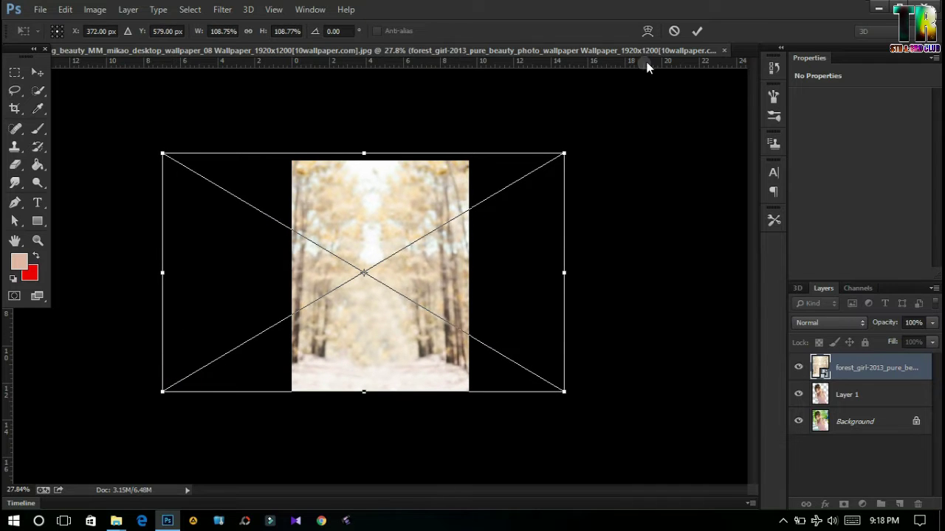
click(697, 31)
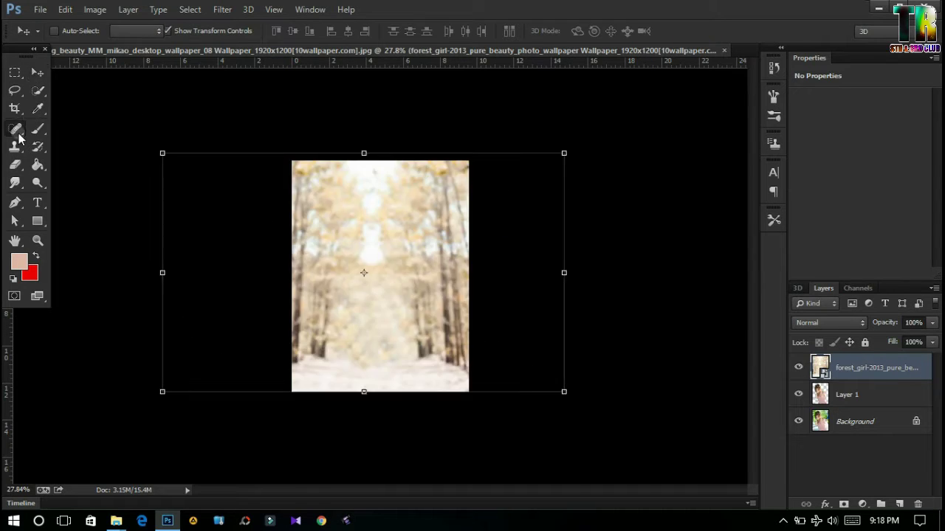
click(14, 127)
- Widen the crop into a landscape canvas filled by the enlarged forest photo
click(14, 108)
click(381, 277)
drag(473, 275, 517, 267)
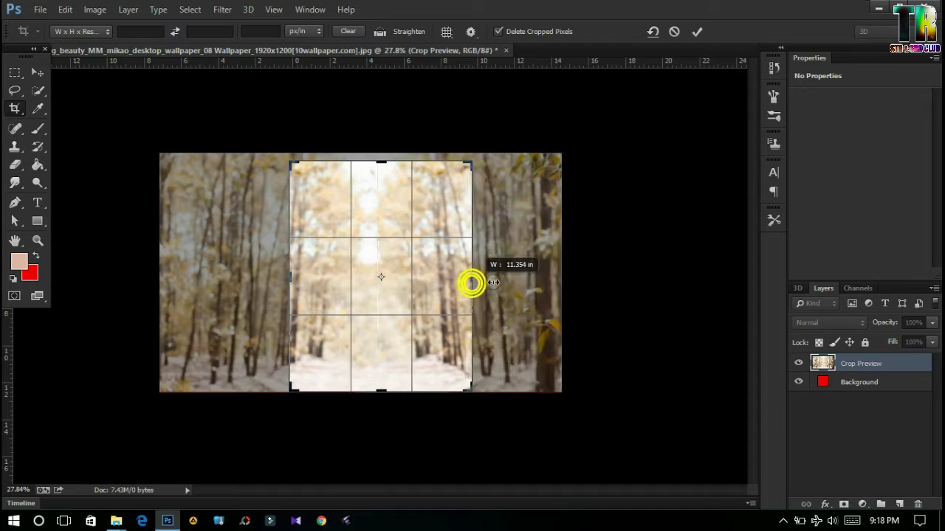
drag(248, 276, 192, 282)
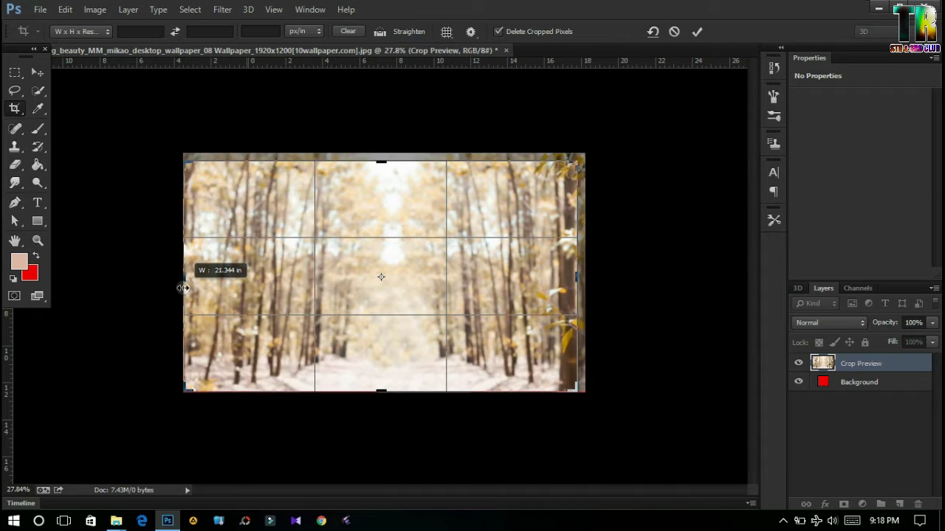
drag(372, 161, 375, 169)
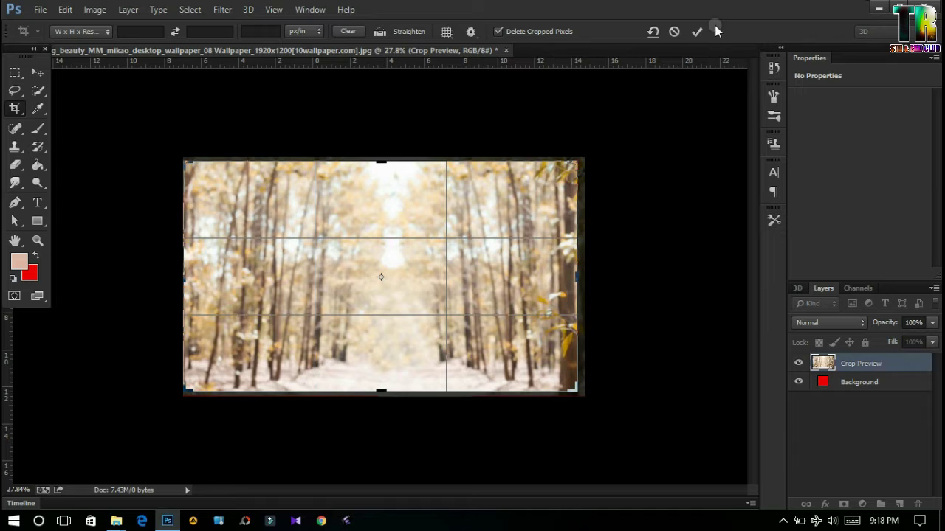
click(440, 270)
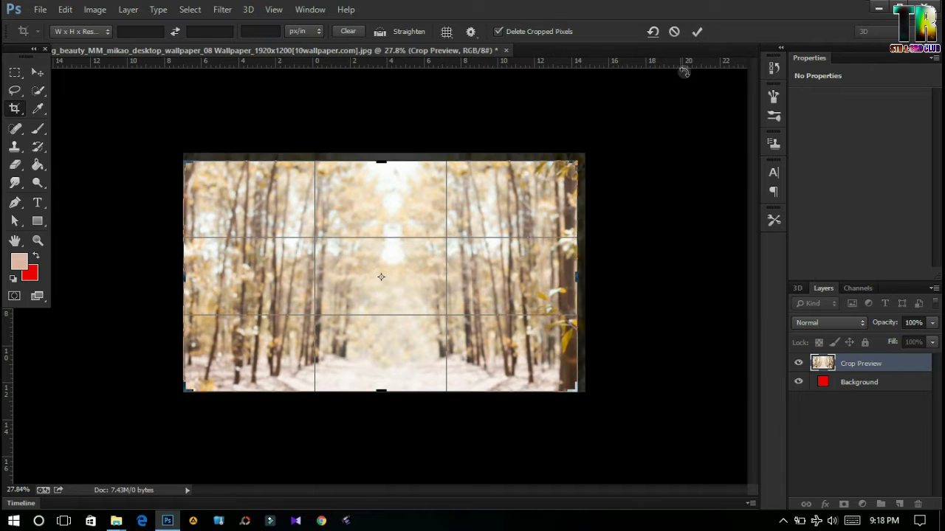
click(699, 31)
- Move the forest layer below Layer 1, then scale it to ~135% and tilt it about -8°
drag(844, 365, 837, 388)
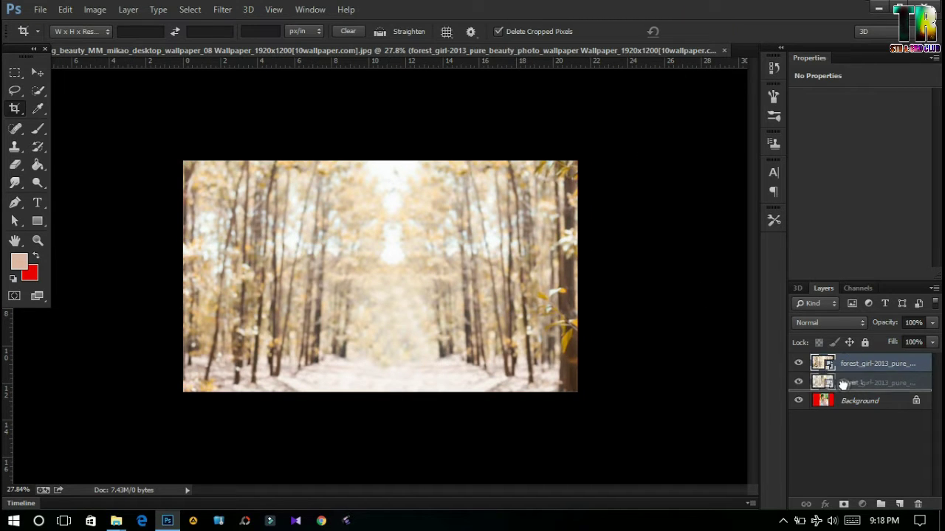
click(35, 71)
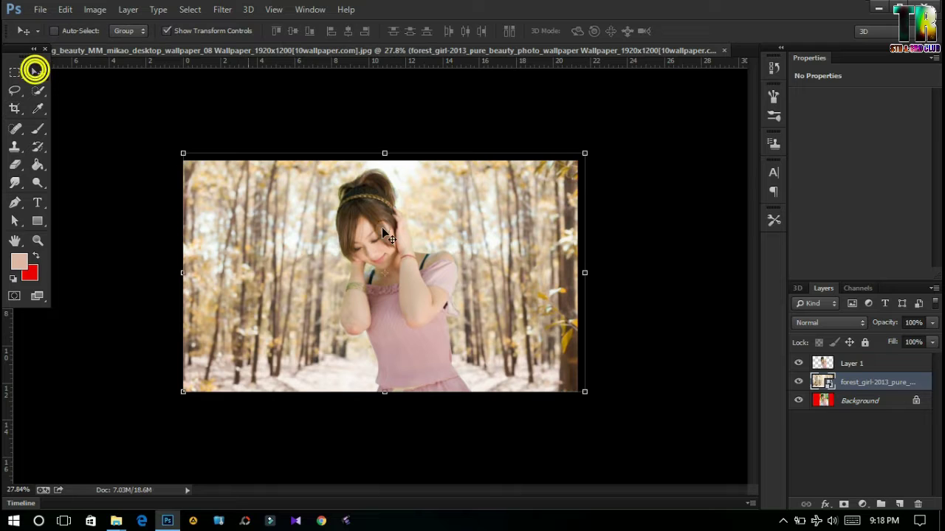
drag(584, 153, 606, 97)
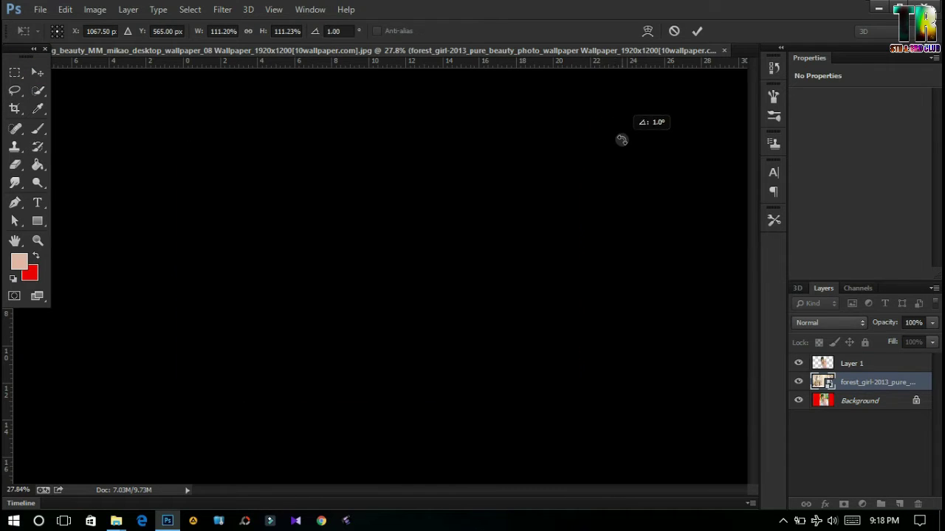
drag(609, 361, 633, 380)
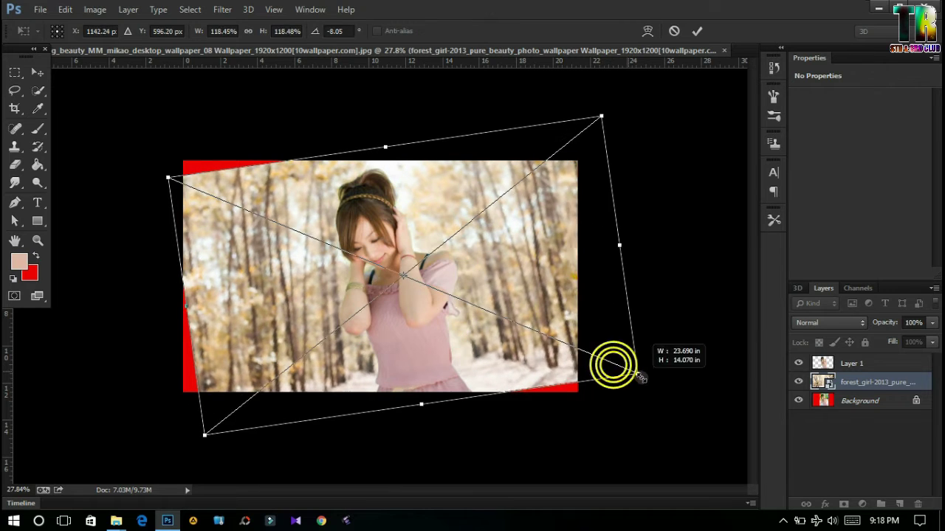
drag(526, 370, 517, 377)
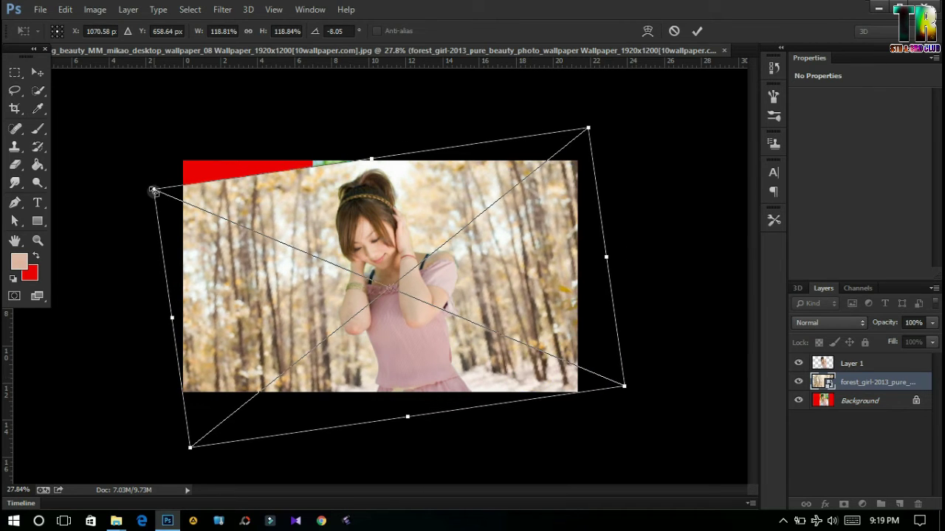
drag(153, 190, 85, 176)
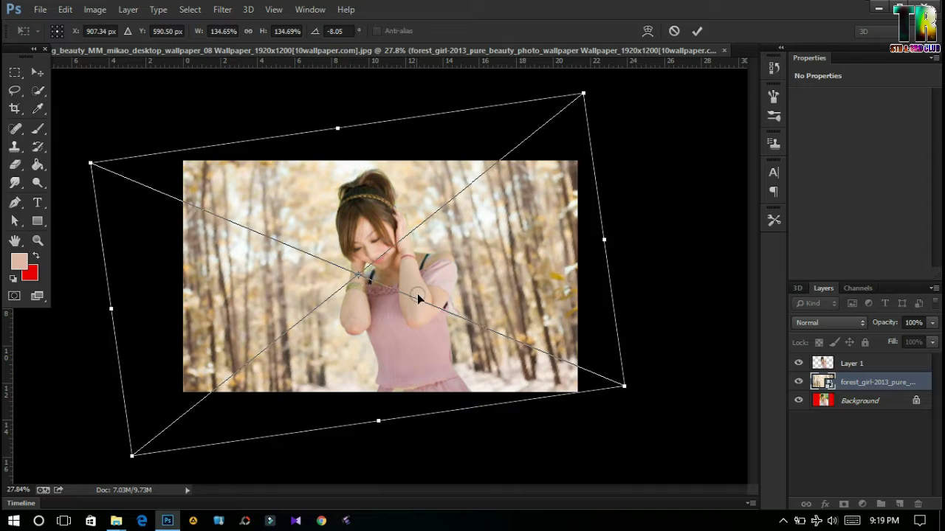
drag(473, 286, 486, 295)
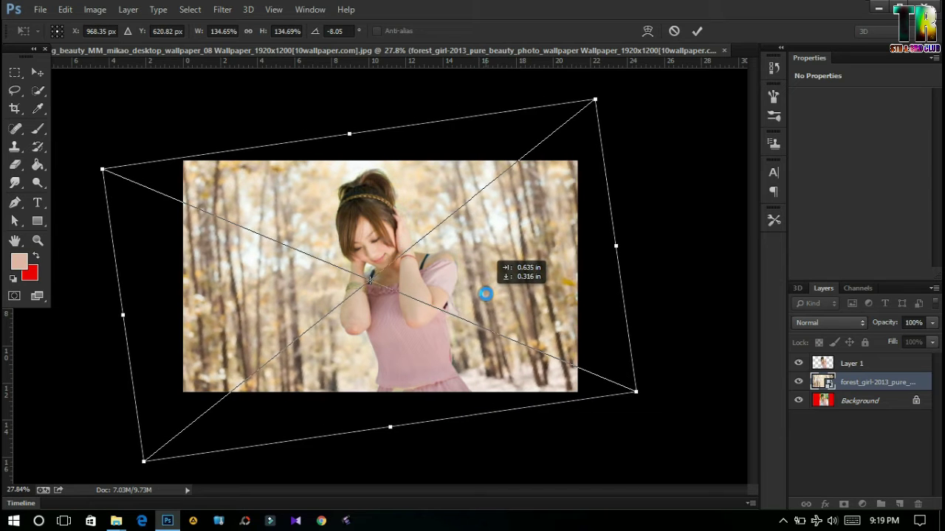
drag(486, 268, 485, 263)
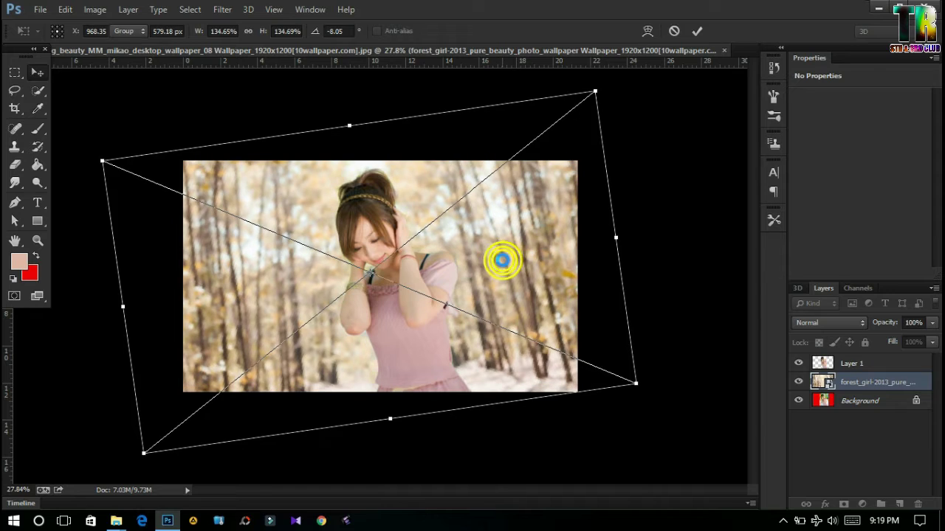
double_click(502, 260)
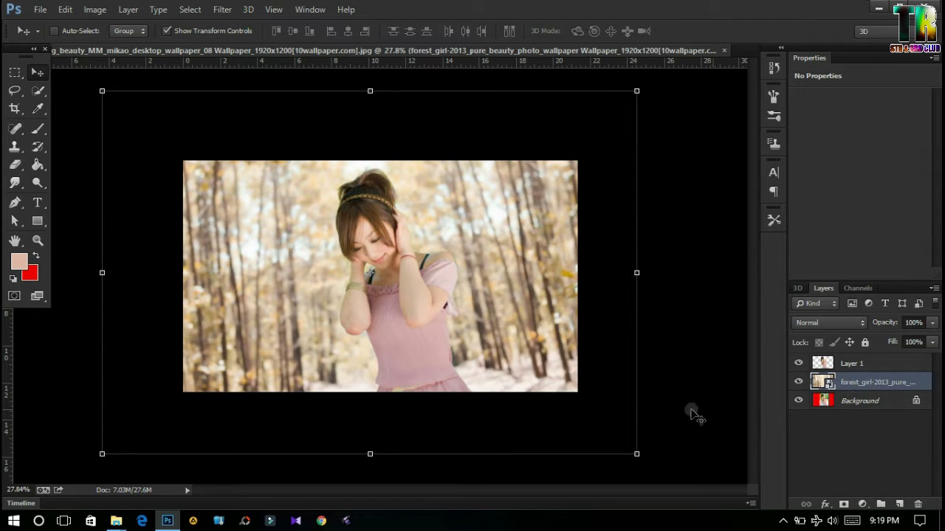
- Rasterize the forest smart object when prompted by the Brush tool
key(b)
click(491, 305)
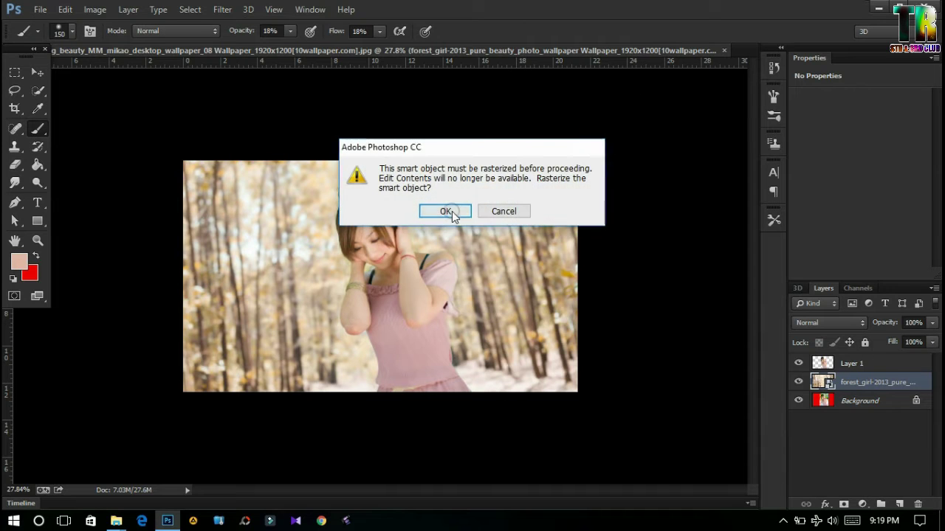
click(451, 211)
- Crop tighter by pulling the top and left edges in to remove empty corners
click(14, 108)
click(379, 225)
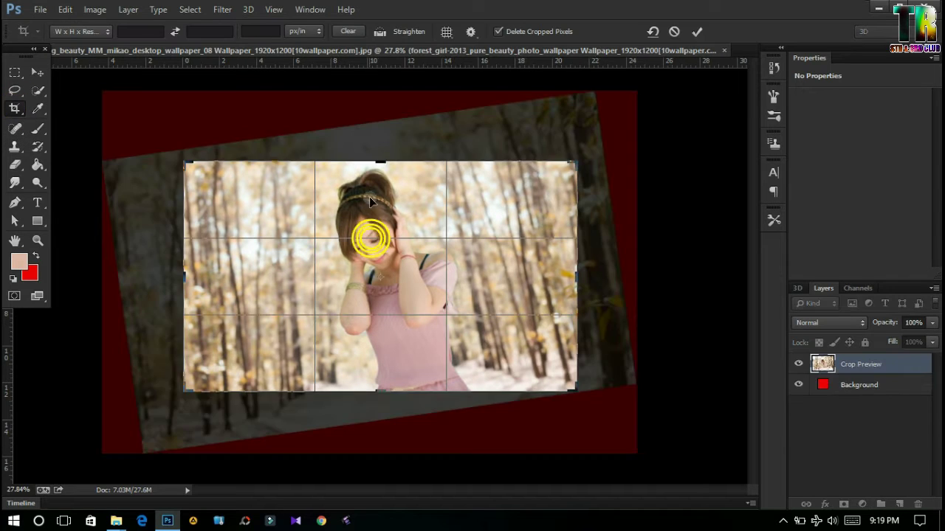
drag(380, 161, 384, 154)
drag(185, 277, 201, 276)
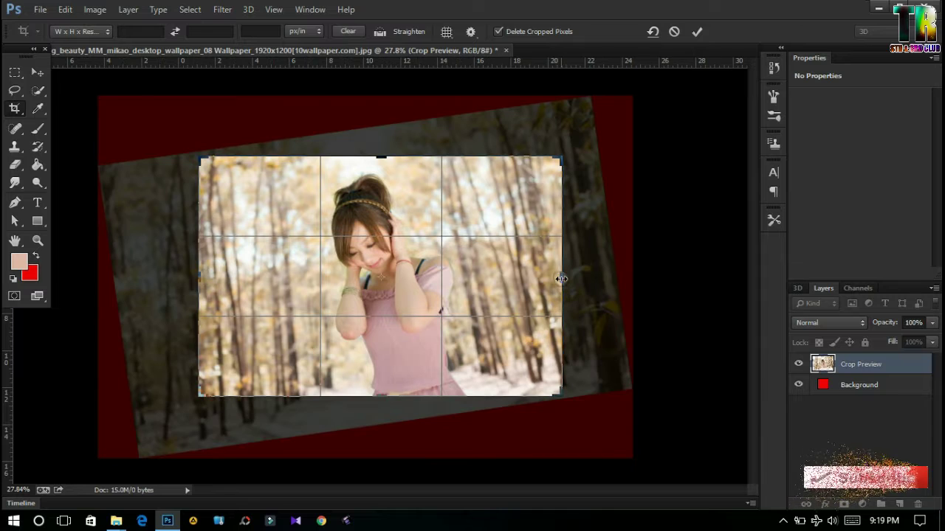
double_click(522, 269)
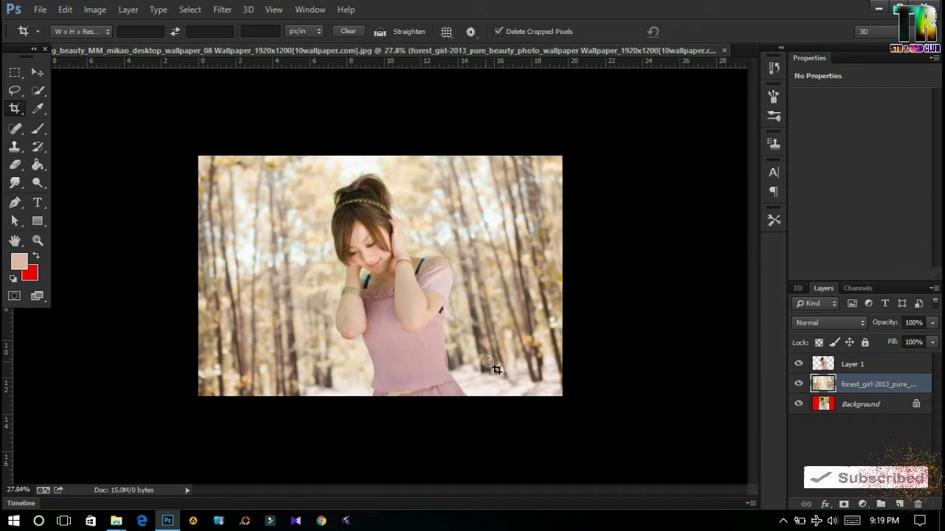
- Open the Camera Raw Filter on Layer 1 and apply Auto tone
key(z)
click(445, 297)
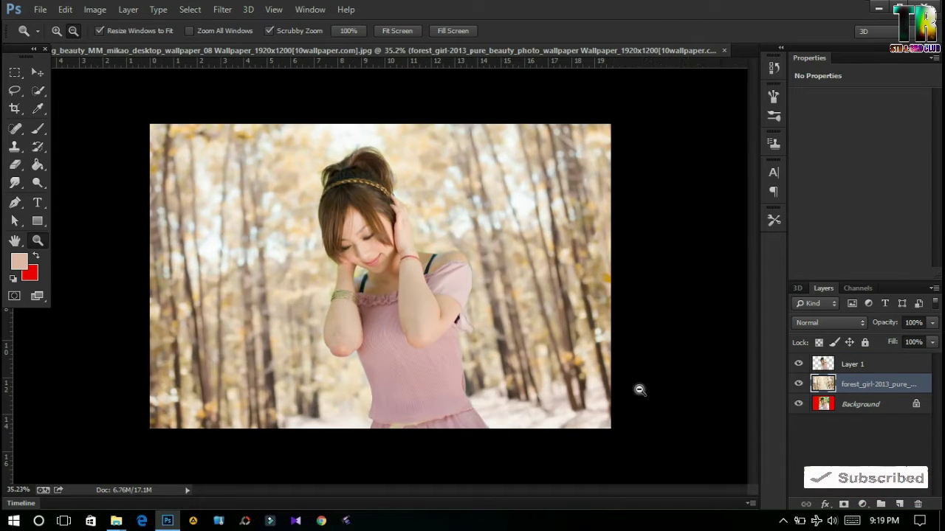
click(899, 364)
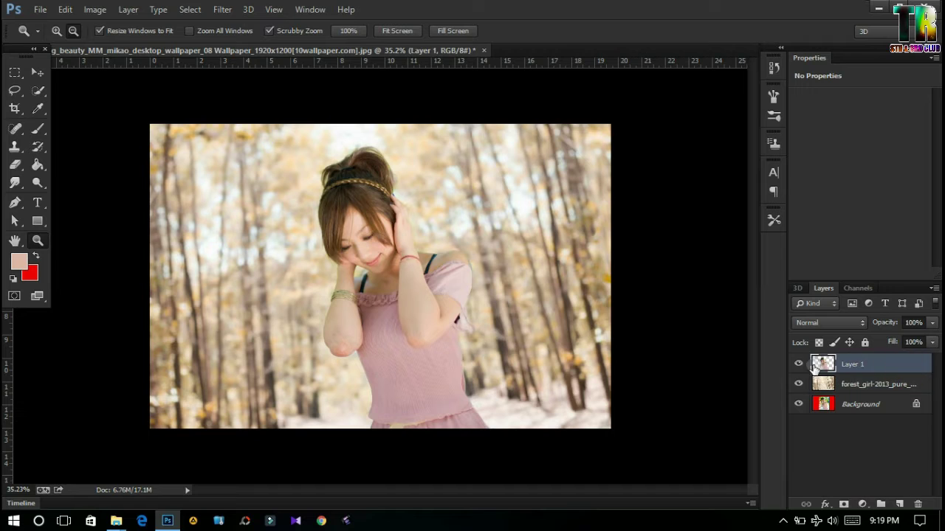
click(221, 10)
click(237, 90)
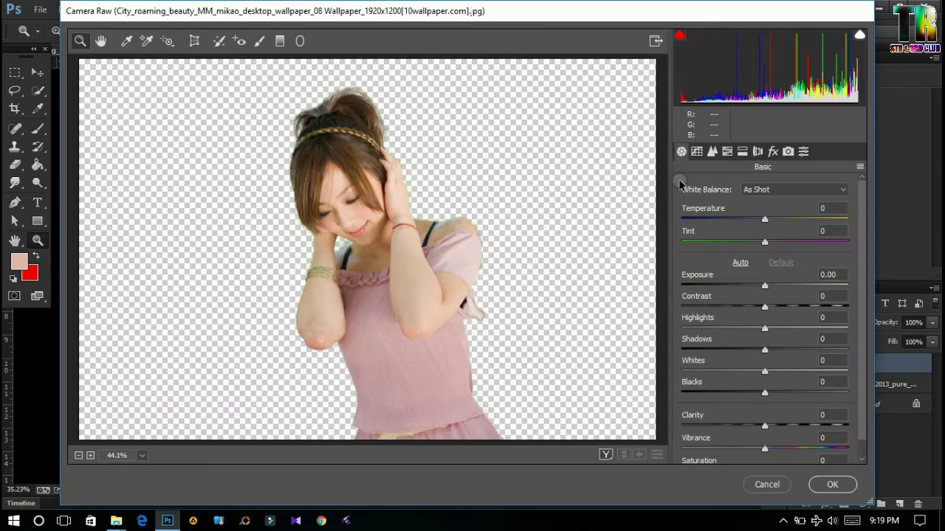
click(767, 308)
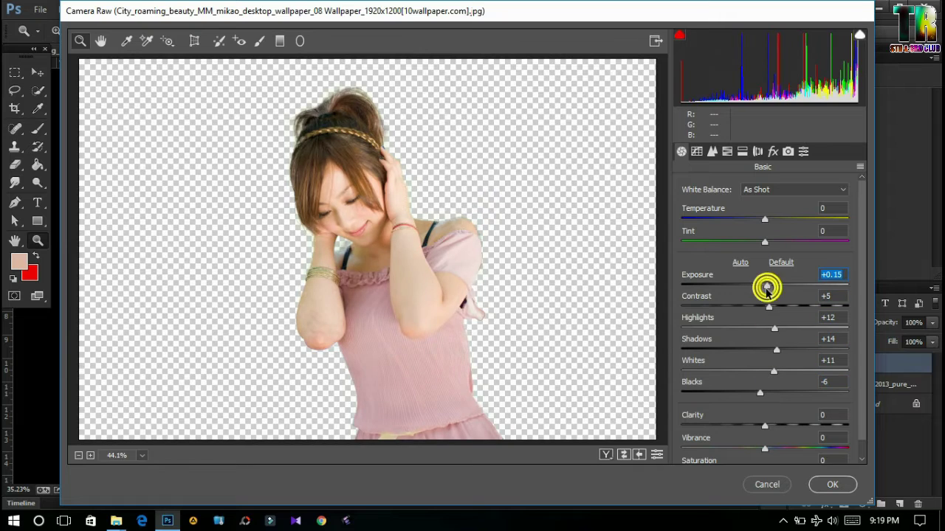
- Set HSL Yellows hue to -100 and Oranges saturation to +5, then apply the filter
click(697, 151)
click(713, 152)
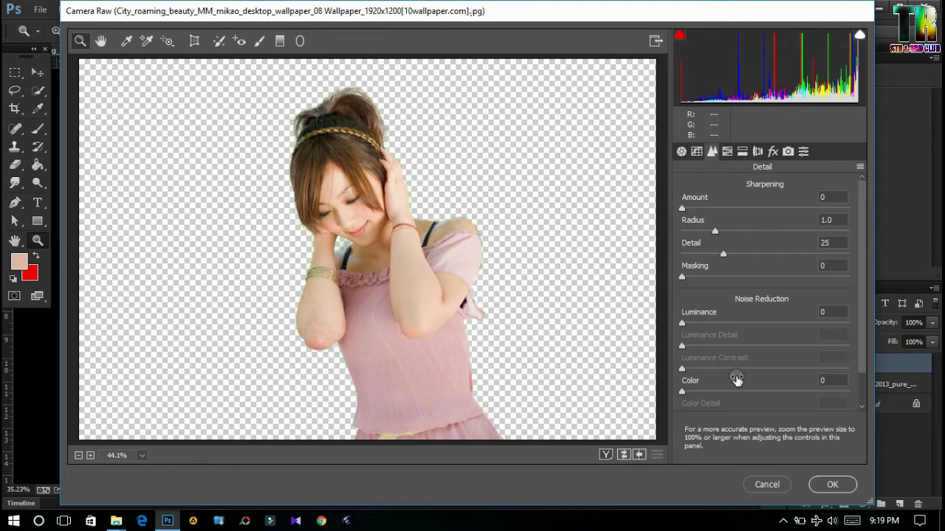
click(726, 151)
click(685, 206)
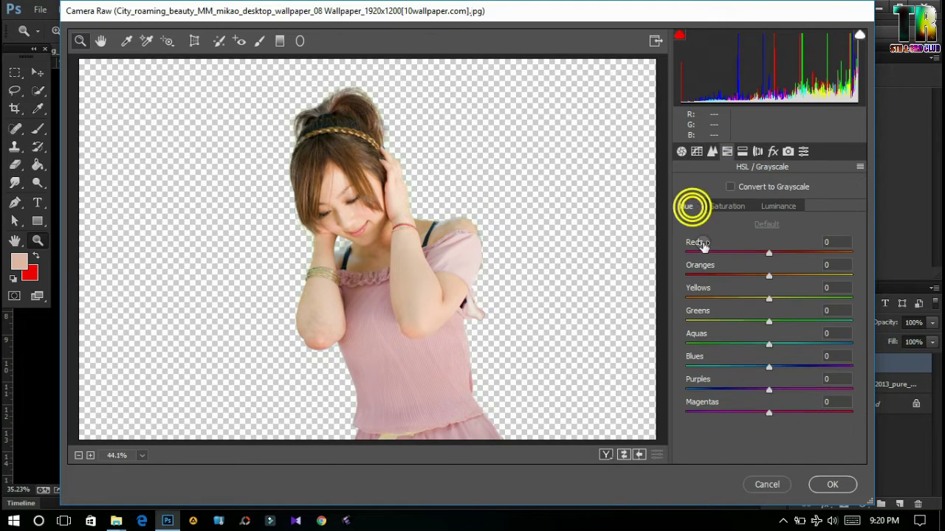
drag(767, 299, 696, 298)
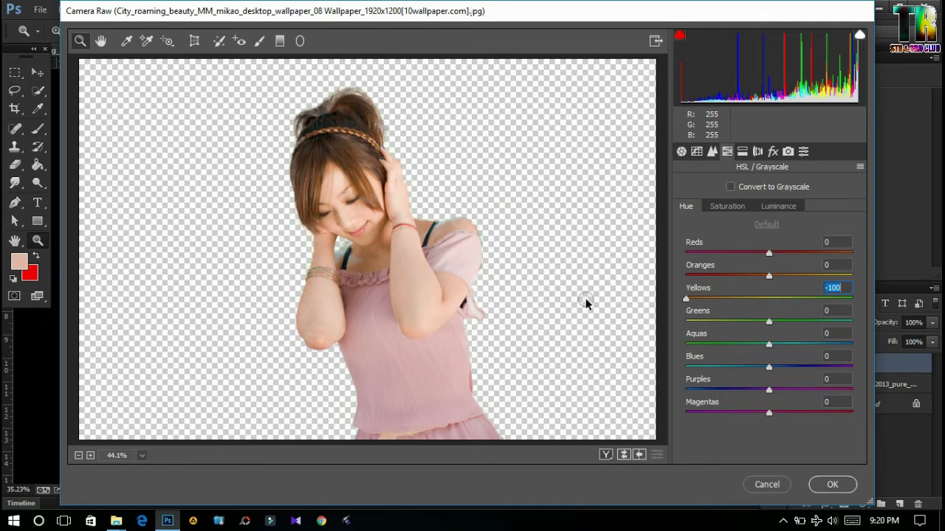
click(779, 206)
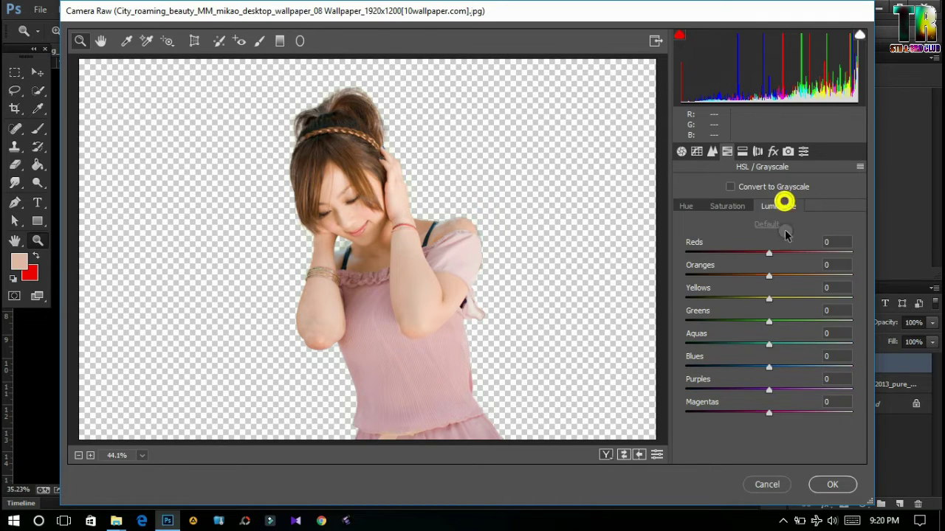
click(767, 276)
click(727, 206)
click(772, 276)
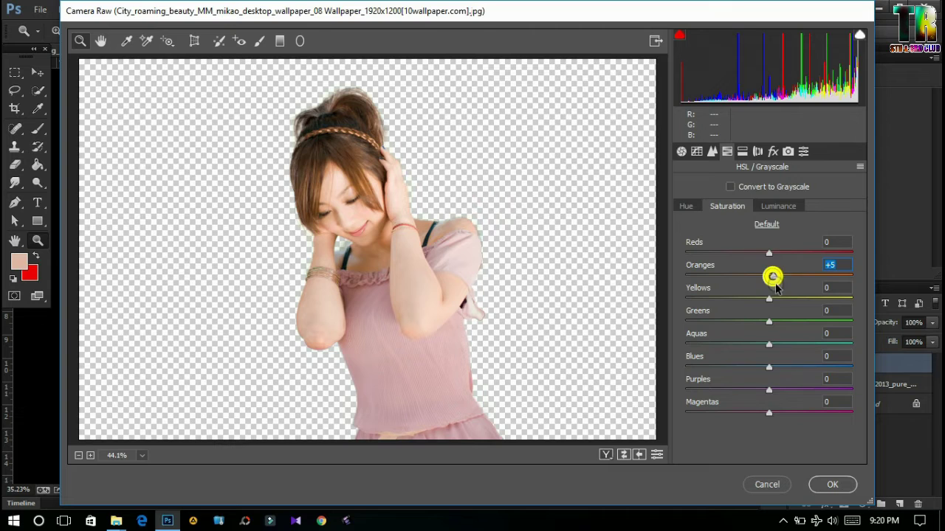
click(772, 412)
click(832, 484)
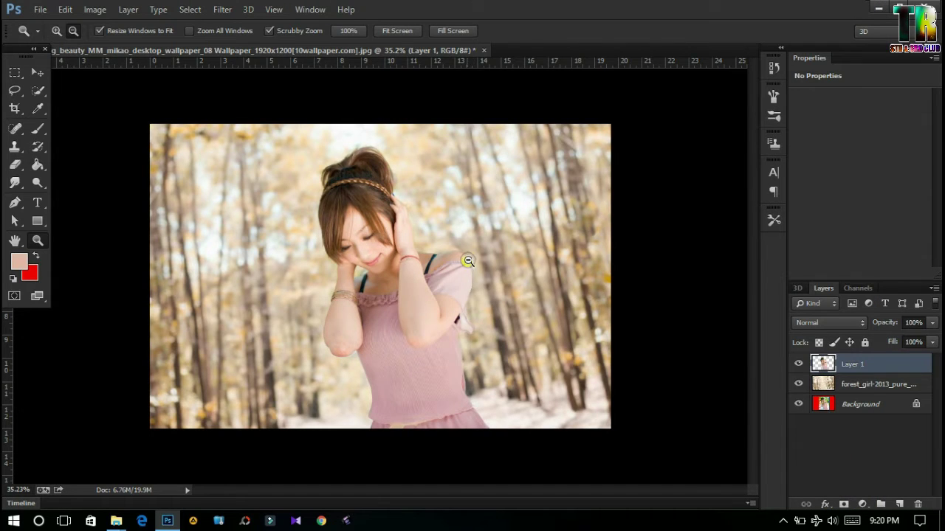
- Erase leftover background along the shoulder edge with a soft 22 px eraser, then reopen Camera Raw
drag(468, 261, 538, 296)
key(e)
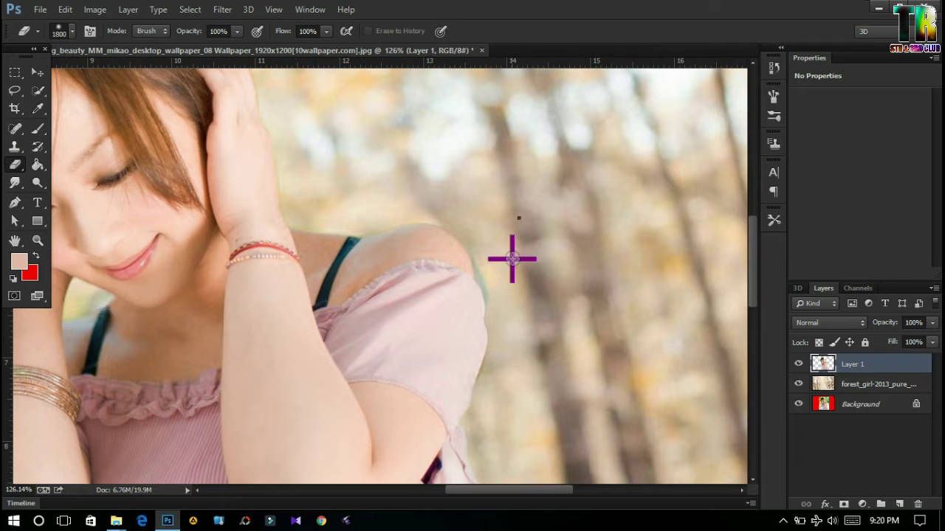
right_click(512, 258)
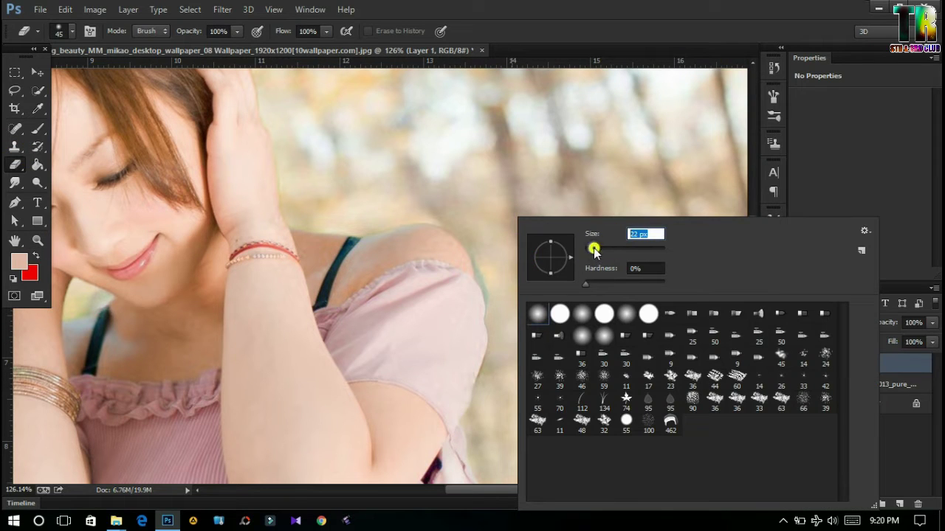
click(626, 4)
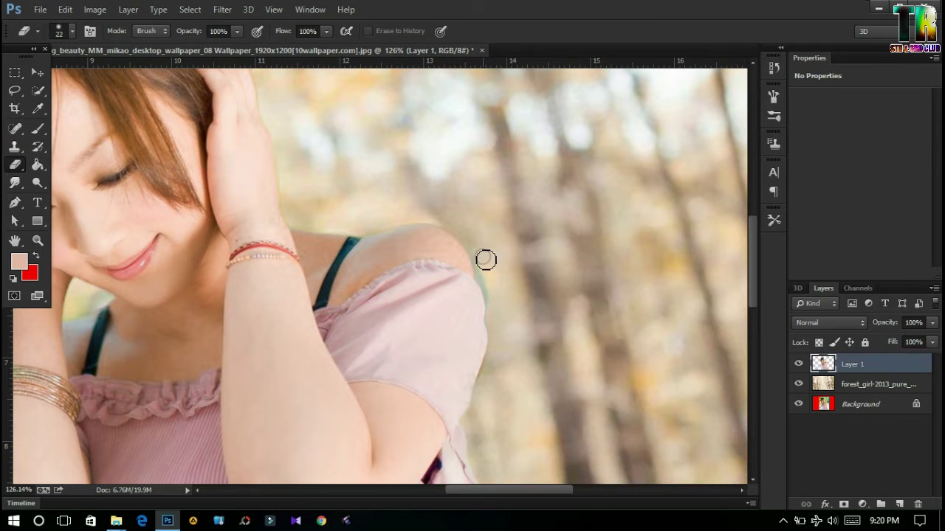
drag(484, 259, 487, 282)
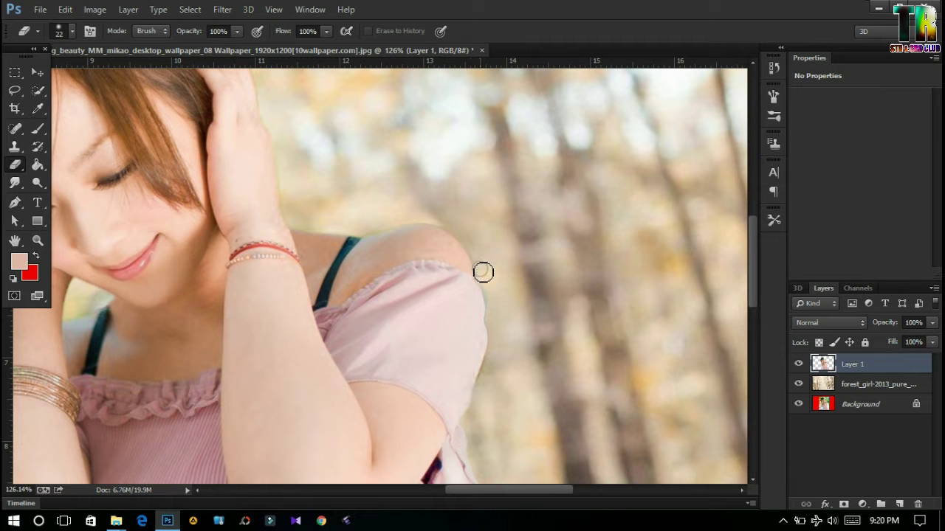
drag(476, 249, 455, 241)
alt+scroll(385, 228, down, 4)
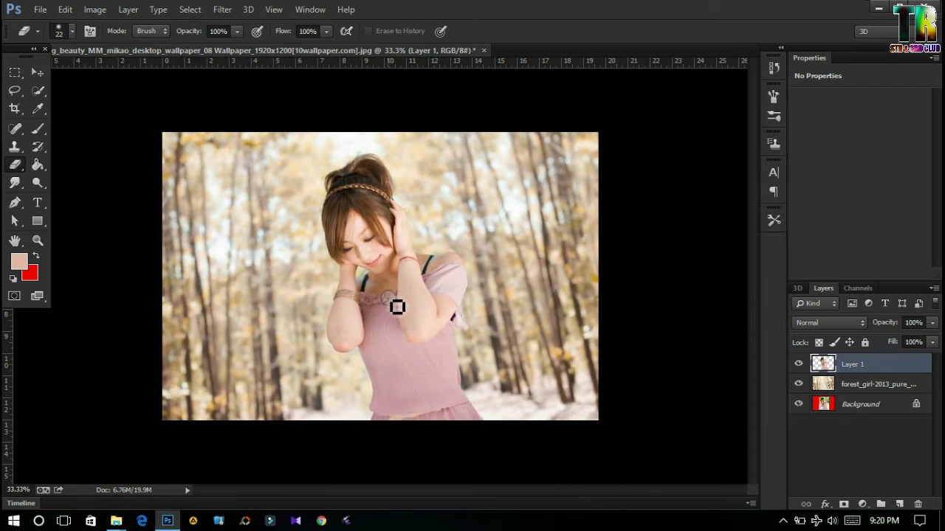
key(ctrl+shift+a)
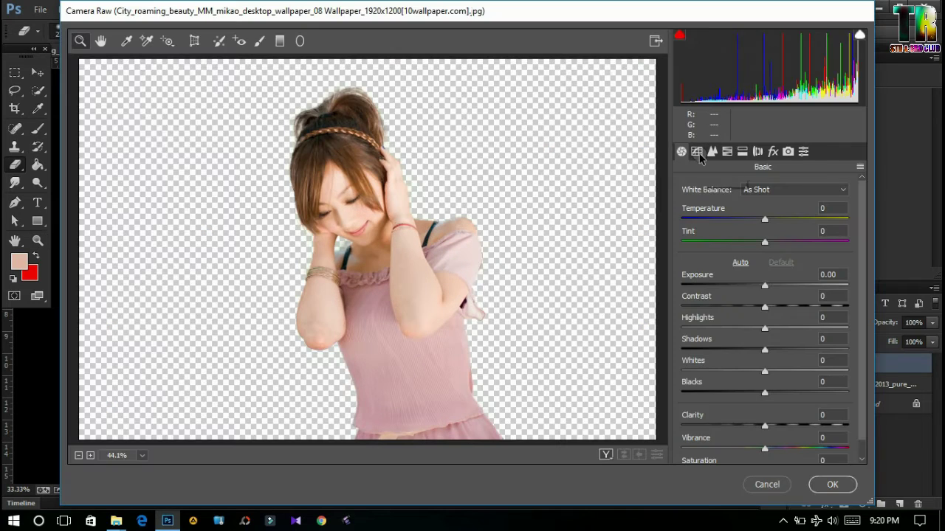
- Set the HSL Greens hue to -100 in Camera Raw and apply it
click(696, 151)
click(727, 152)
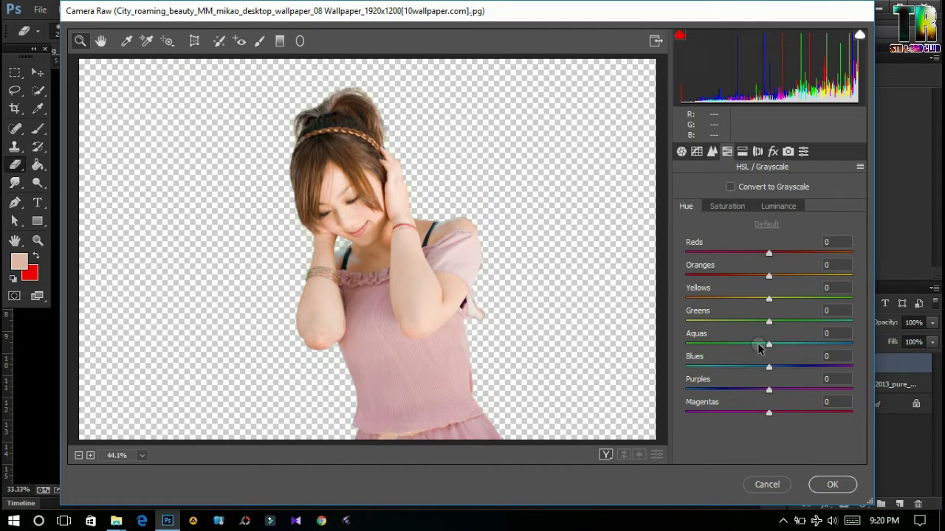
drag(769, 323, 686, 322)
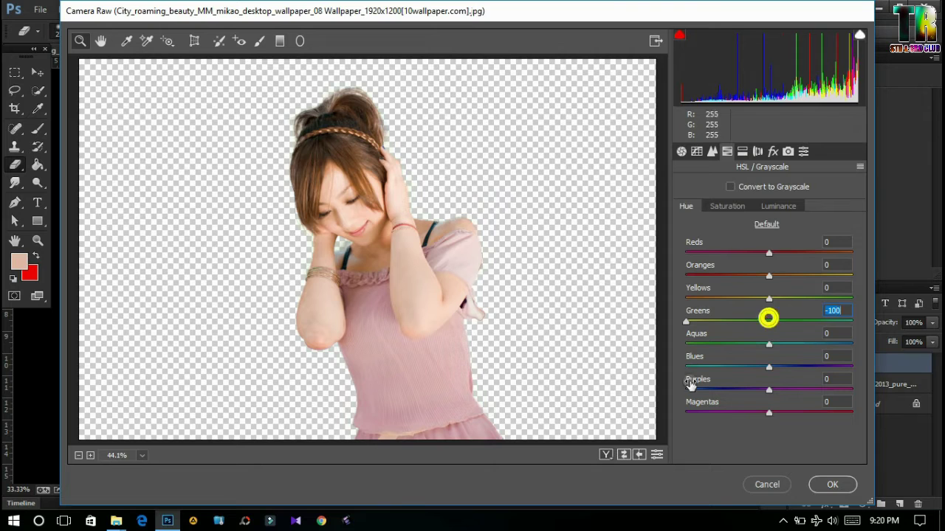
click(828, 484)
- Zoom in to check the face, zoom back out, and add the forest layer to the selection
drag(363, 274, 453, 312)
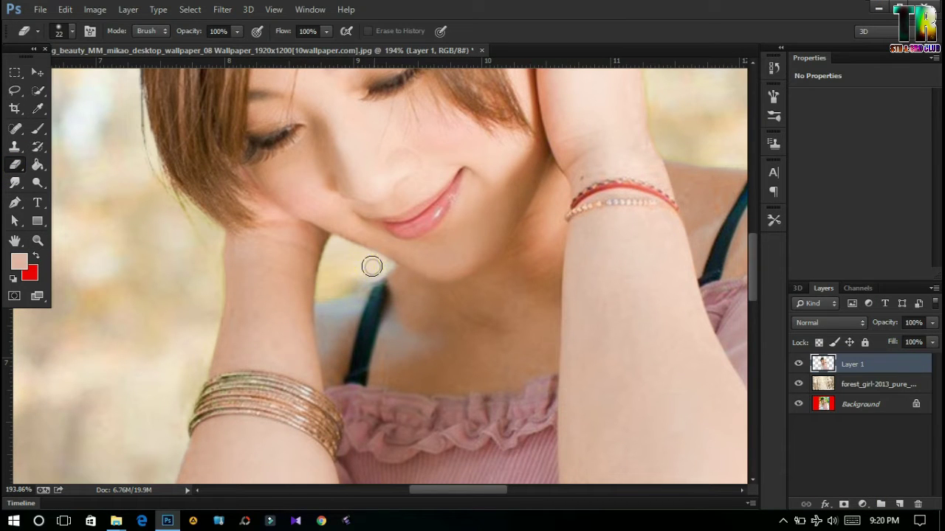
drag(338, 273, 348, 331)
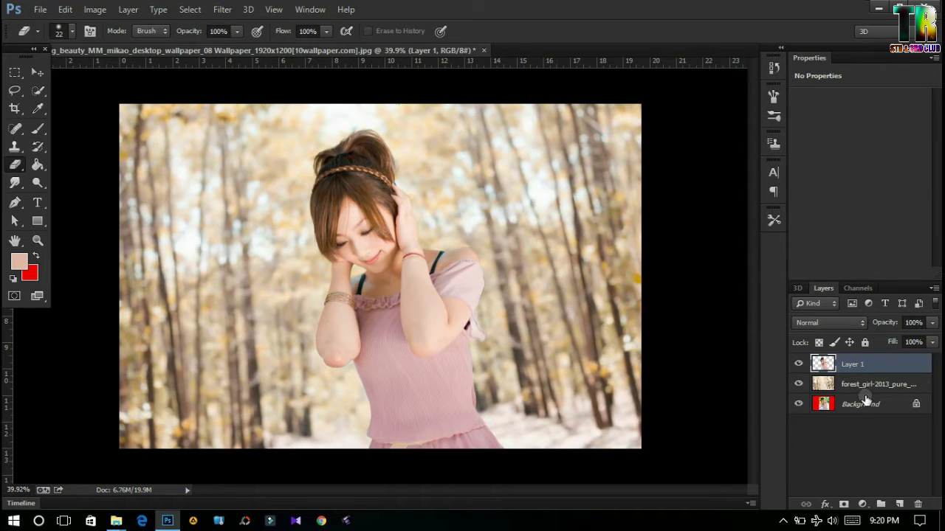
shift+click(865, 383)
- Merge the girl and forest layers and add a Camera Raw vignette, Amount -39, Midpoint 38
right_click(865, 381)
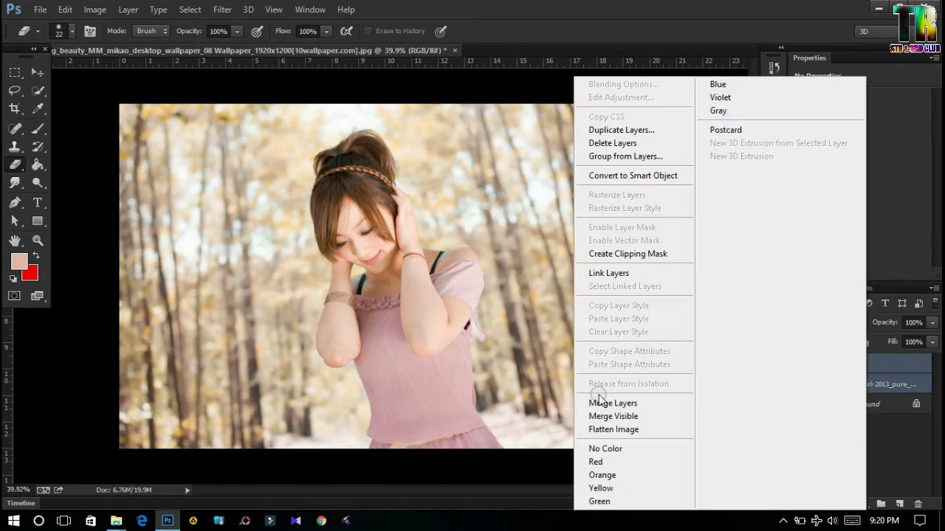
click(598, 399)
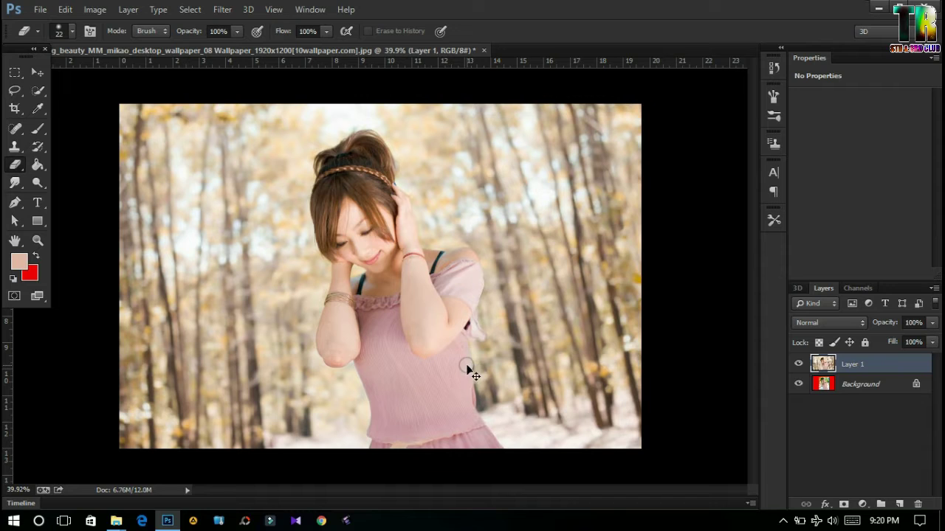
click(222, 10)
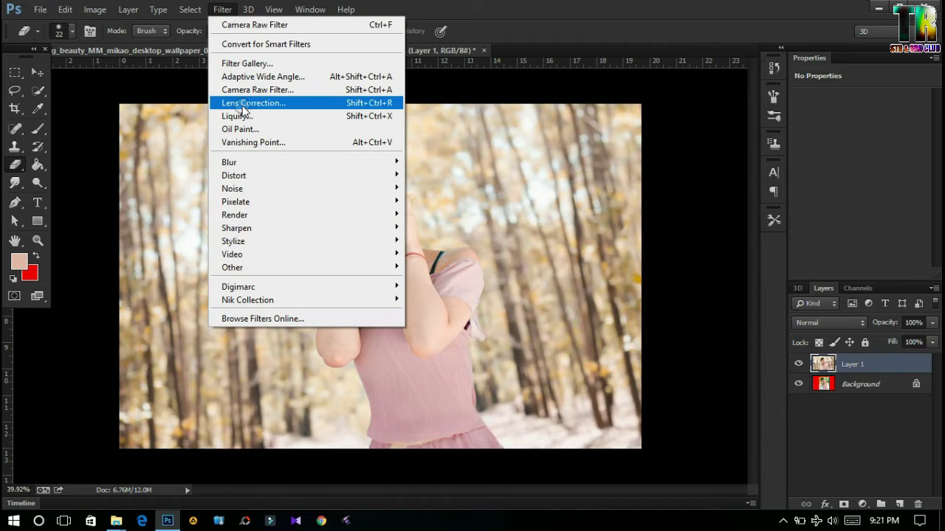
click(250, 90)
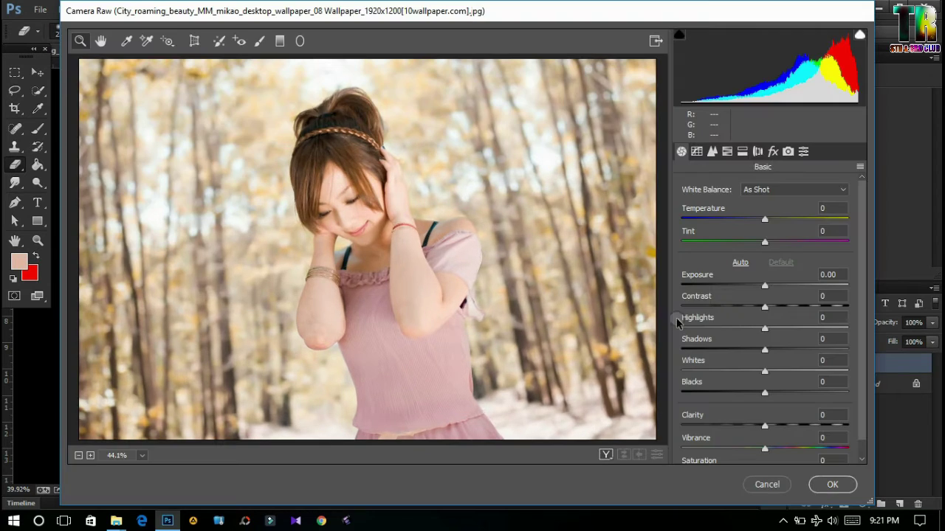
click(772, 152)
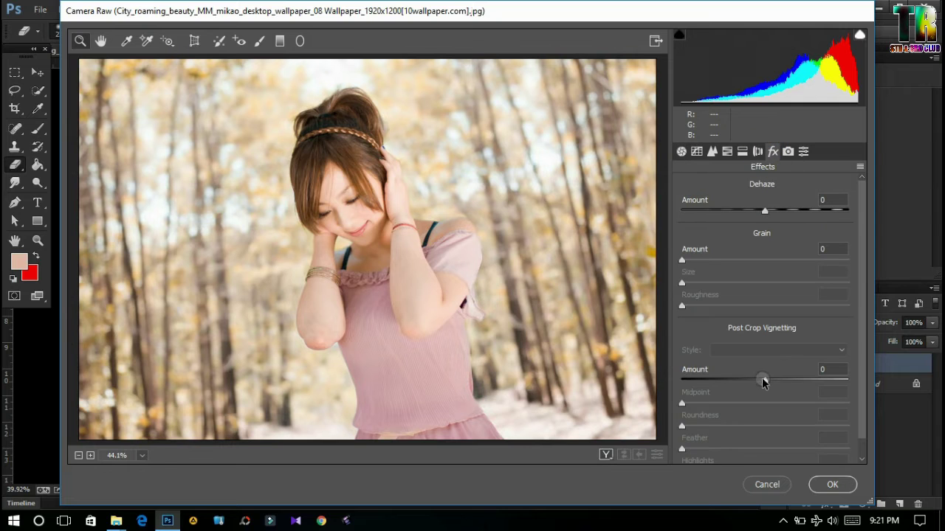
mouse_move(765, 380)
mouse_down()
mouse_move(731, 380)
mouse_move(742, 406)
mouse_up()
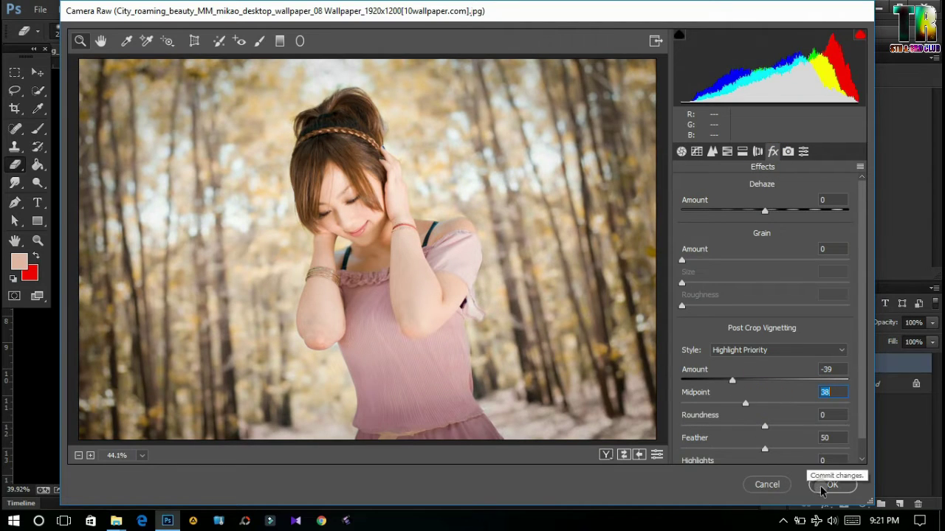
click(825, 484)
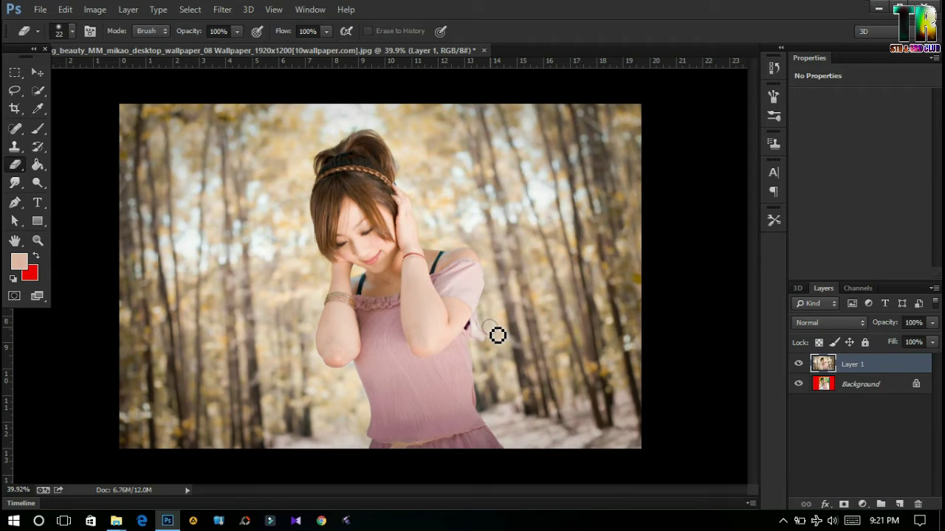
- Crop a strip off the left edge and duplicate the layer as Layer 1 copy
click(15, 107)
click(253, 225)
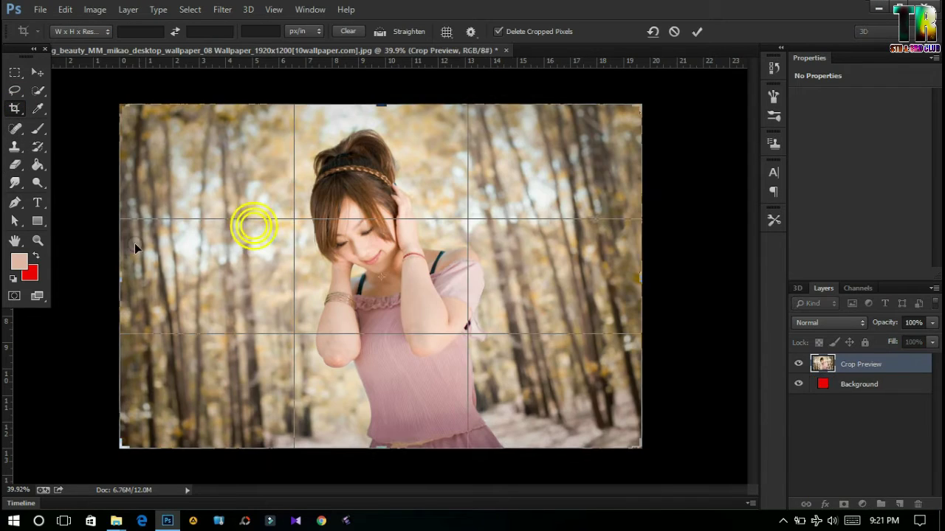
drag(119, 273, 138, 273)
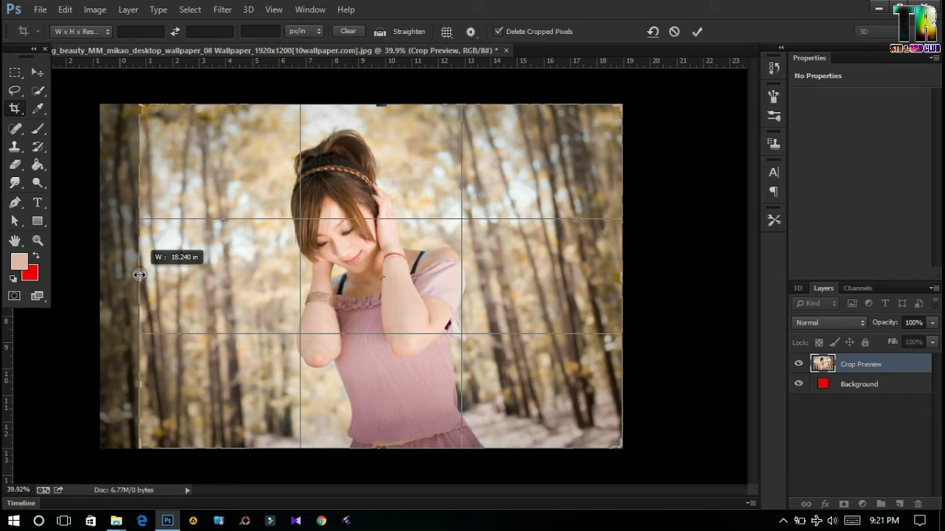
double_click(427, 271)
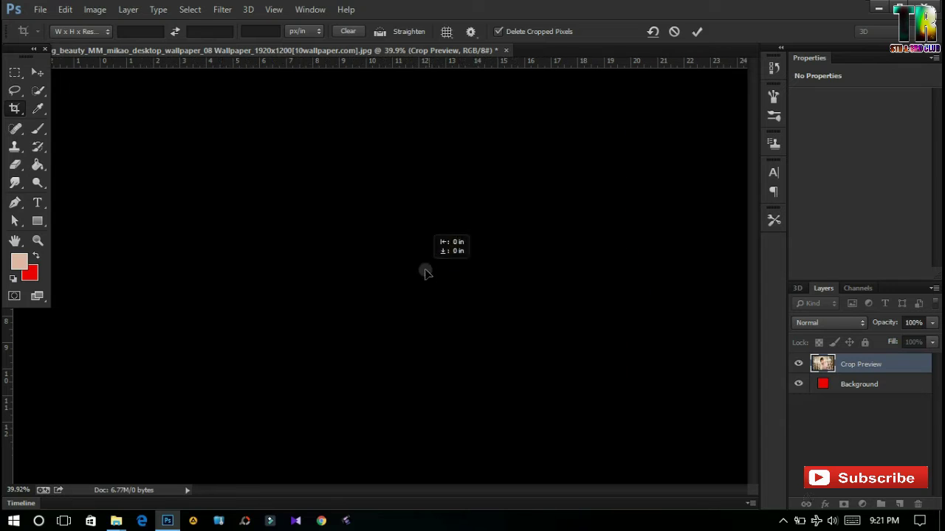
key(ctrl+j)
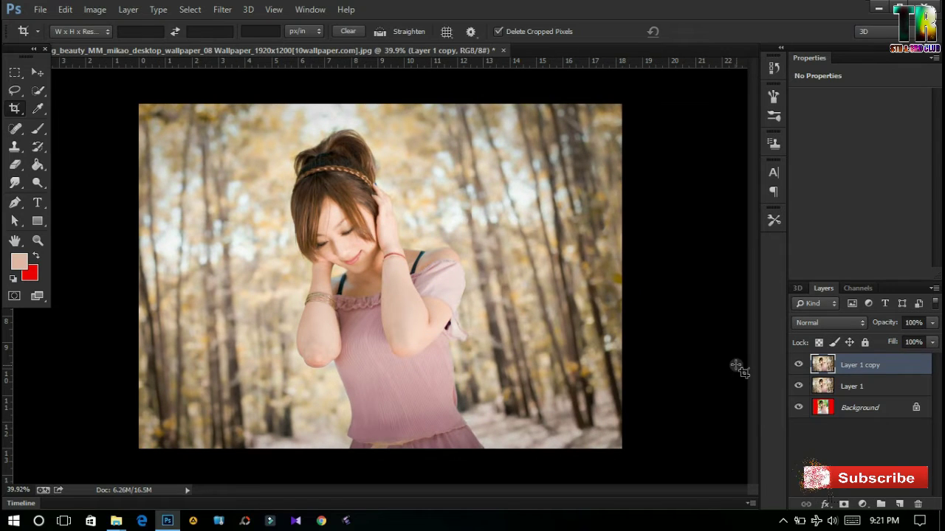
- Give Layer 1 copy a Camera Raw vignette: Amount -47, Midpoint 37, Roundness +50, Feather 68
click(222, 9)
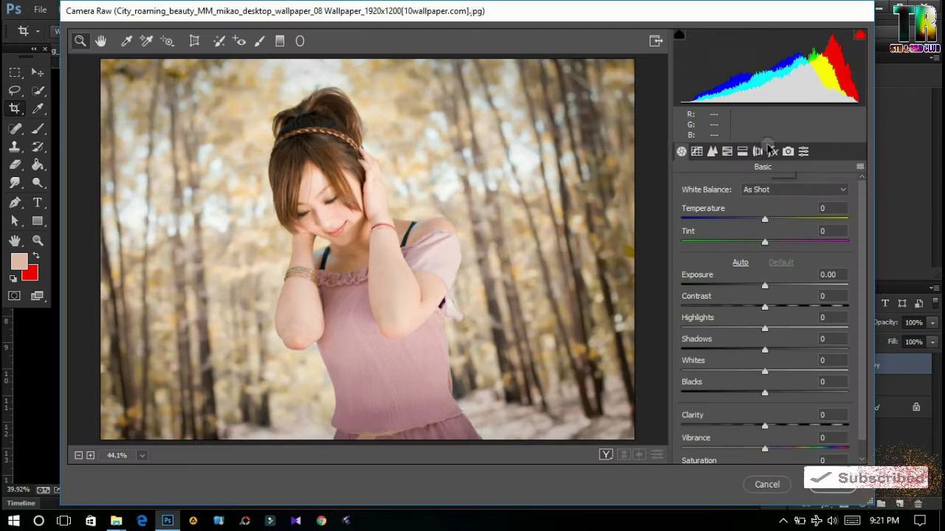
click(773, 151)
mouse_move(764, 381)
mouse_down()
mouse_move(726, 380)
mouse_move(743, 403)
mouse_move(806, 430)
mouse_up()
click(764, 448)
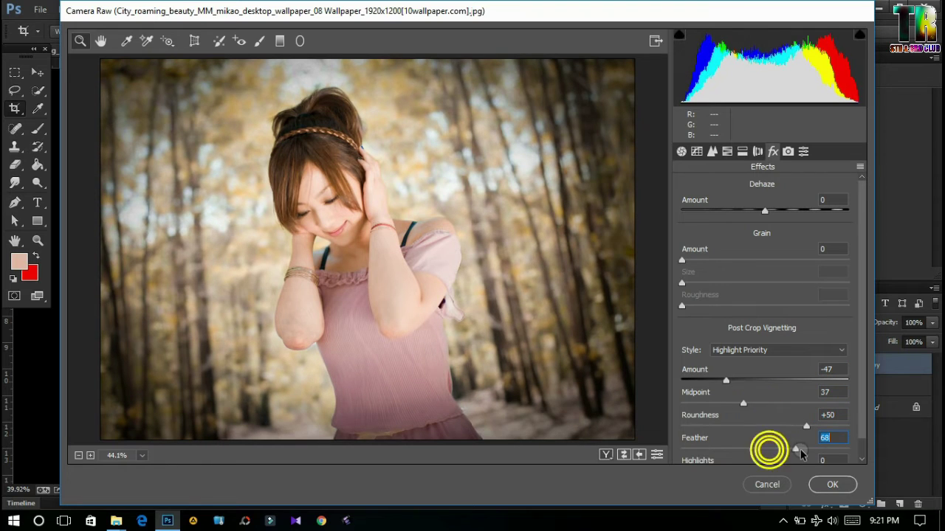
click(832, 484)
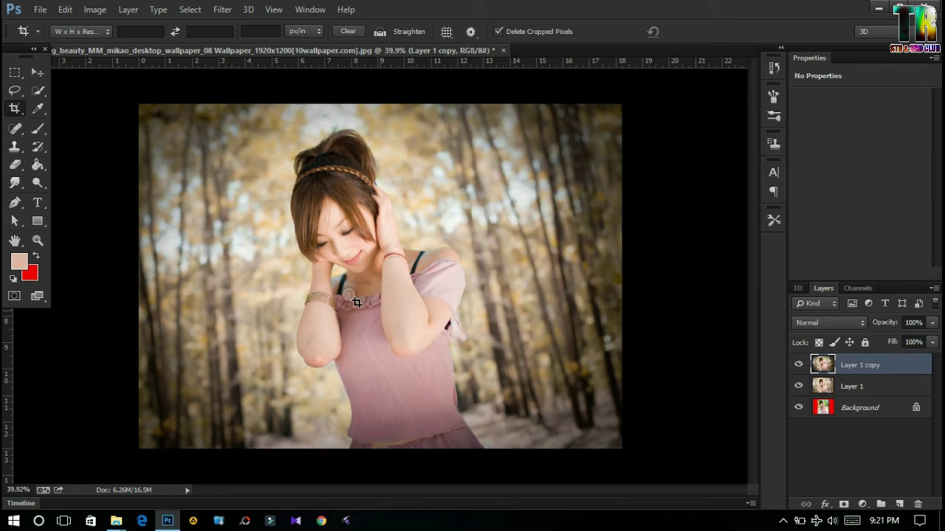
- Erase the vignette from the image centre with a soft 1053 px eraser
click(15, 166)
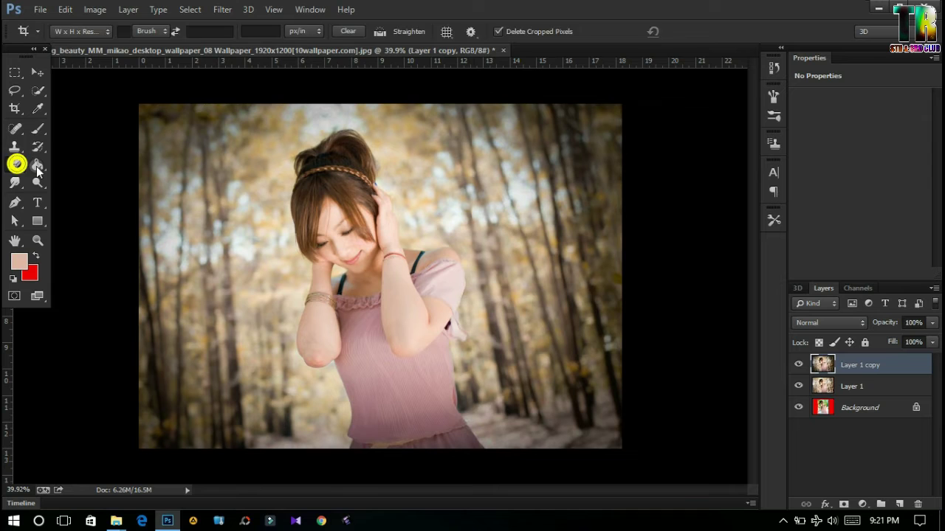
right_click(289, 193)
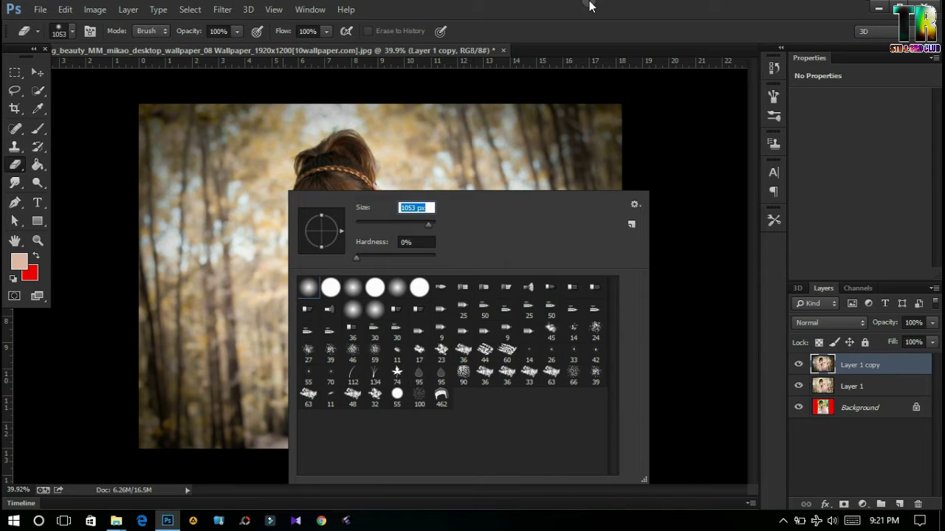
key(Return)
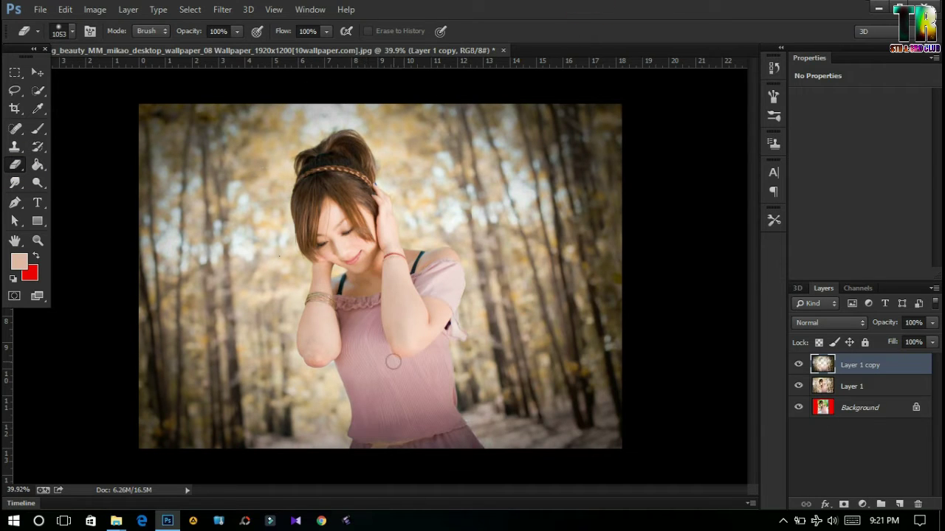
click(394, 366)
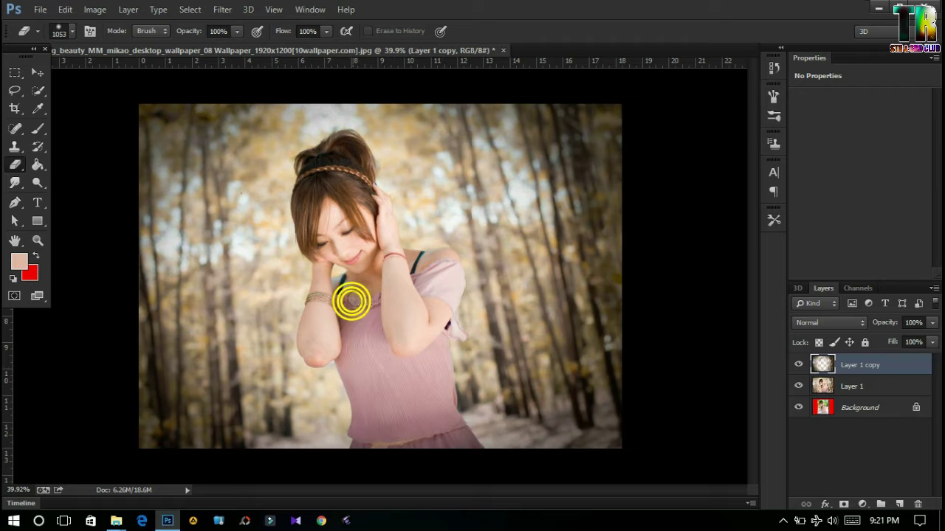
- Merge Layer 1 copy with the lower photo layer and minimize Photoshop
ctrl+click(853, 391)
right_click(853, 391)
click(634, 399)
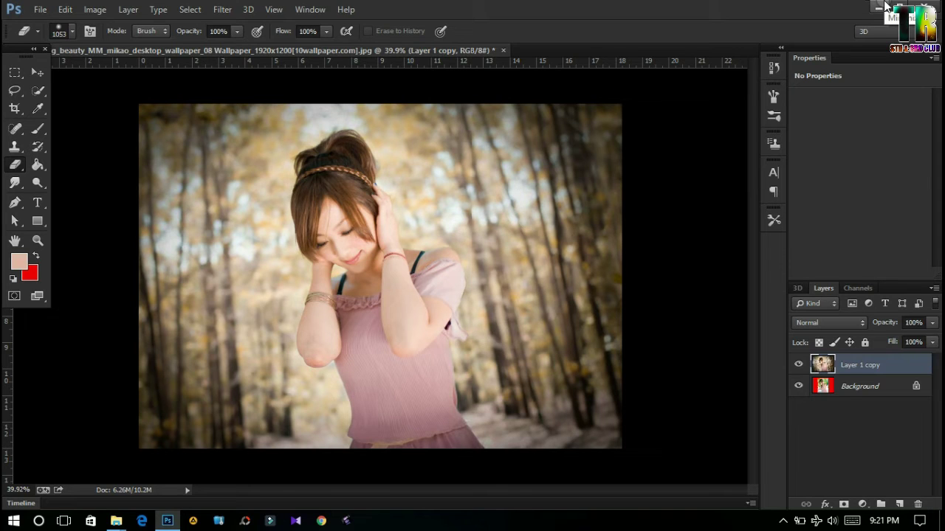
click(884, 5)
- Browse to D: › pics › Effect › STD X Tilak and drag the tttt logo into Photoshop
double_click(30, 25)
double_click(359, 203)
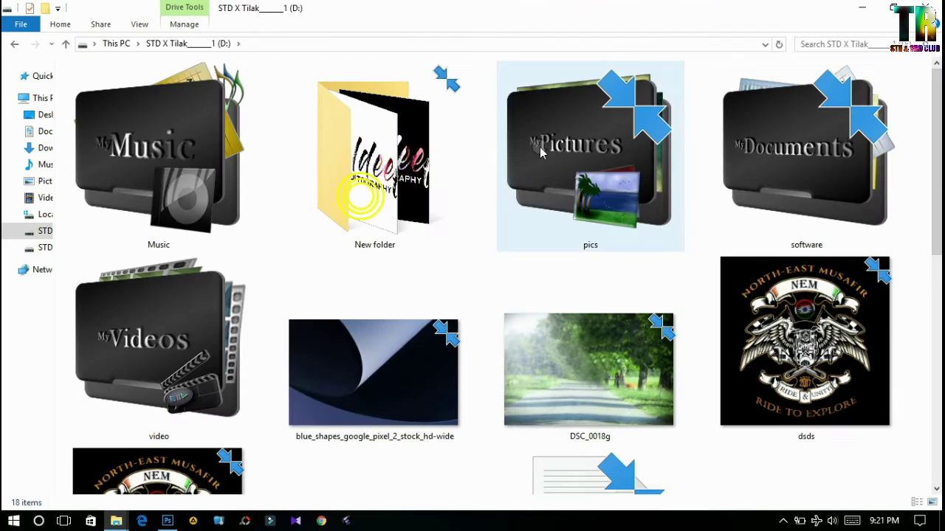
double_click(643, 194)
double_click(727, 191)
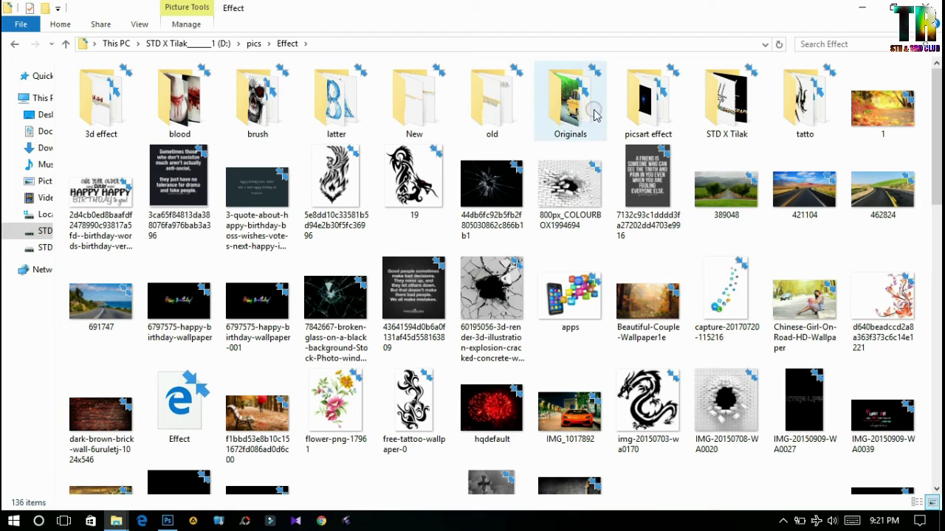
double_click(709, 111)
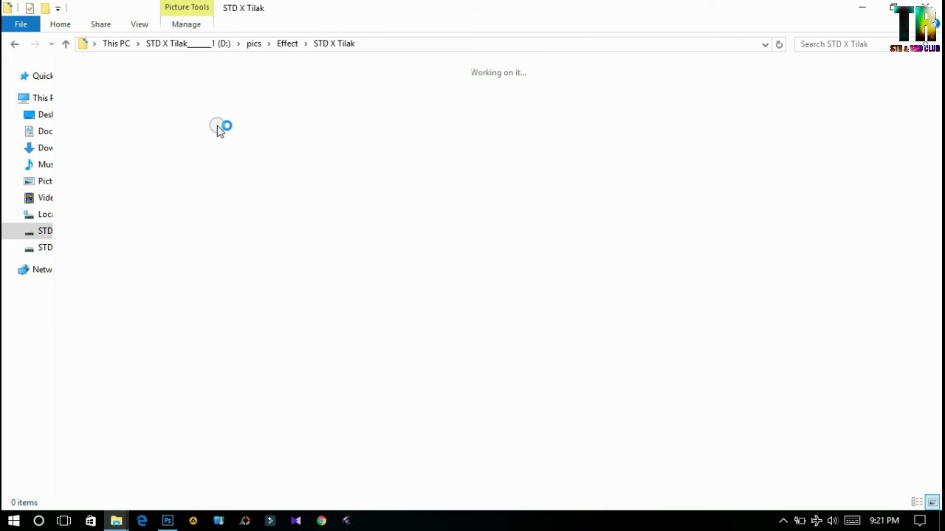
mouse_move(212, 124)
mouse_down()
mouse_move(164, 524)
mouse_move(374, 273)
mouse_up()
- Place the tttt logo on the photo and rasterize its layer
drag(440, 208, 449, 214)
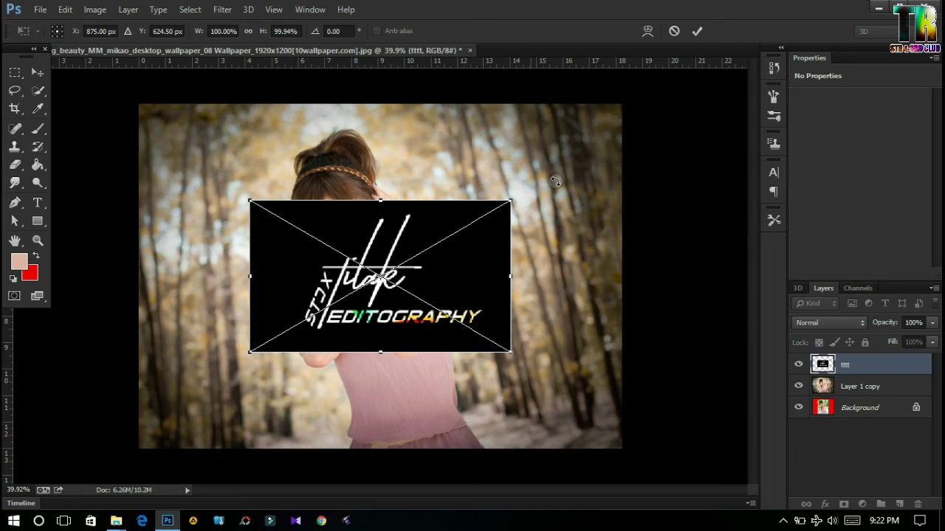
click(694, 30)
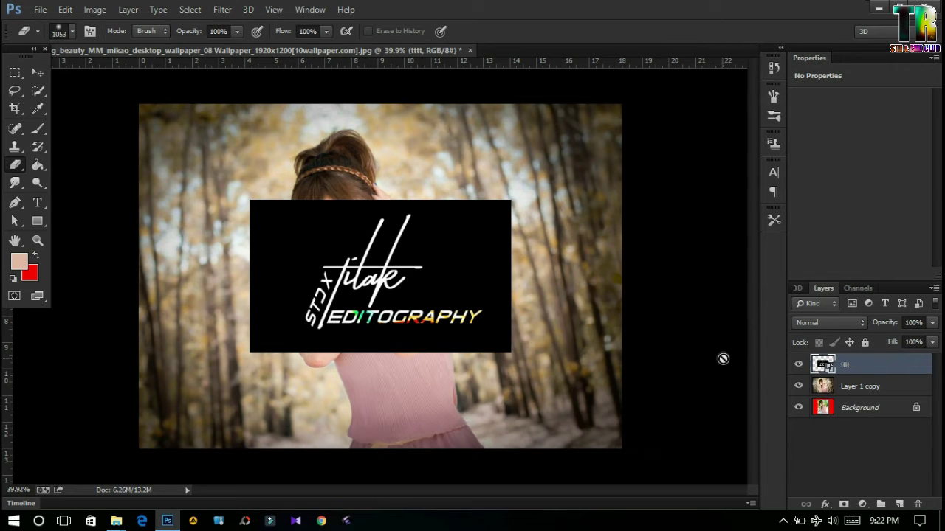
key(b)
click(401, 274)
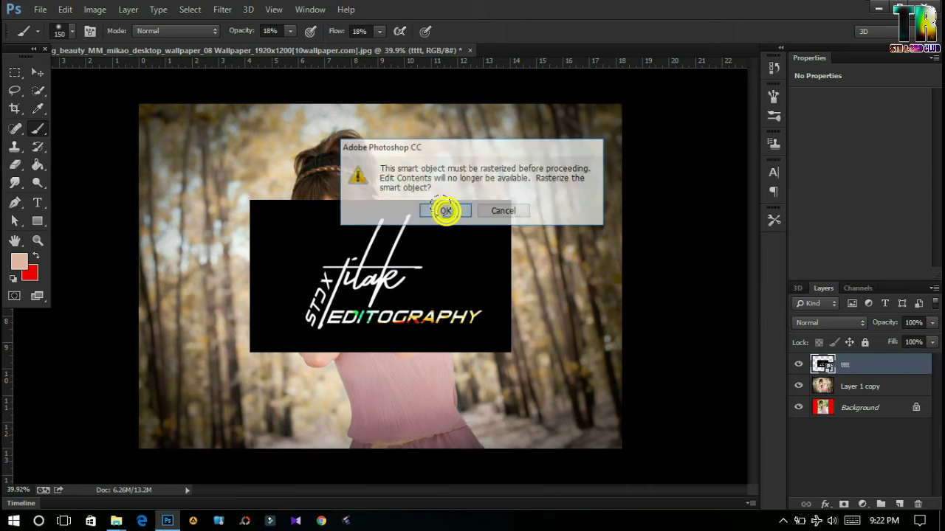
click(445, 211)
- Invert the logo's colours and set its blend mode to Multiply
key(ctrl+i)
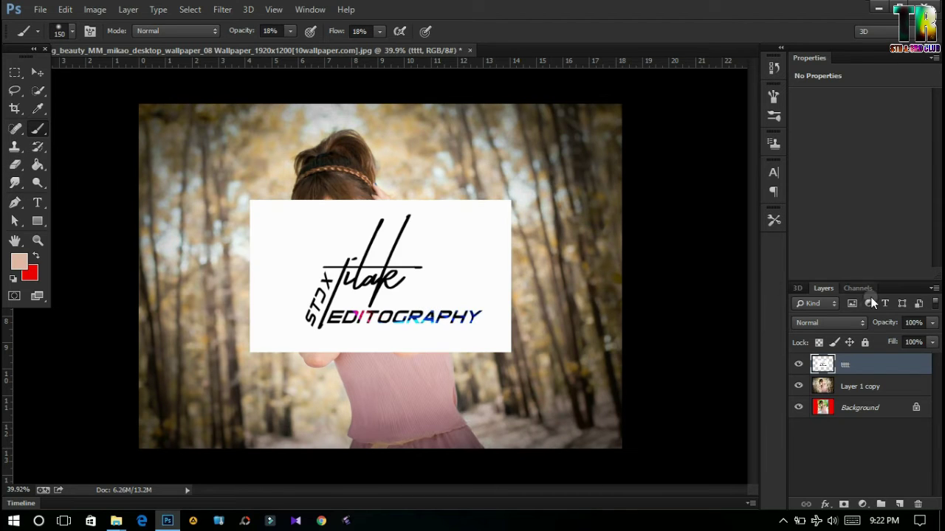
click(854, 322)
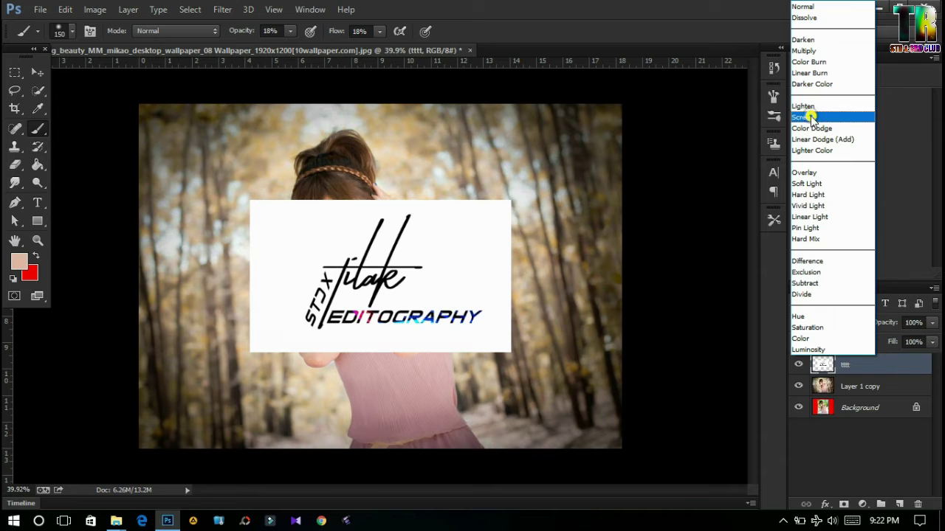
click(809, 118)
click(820, 323)
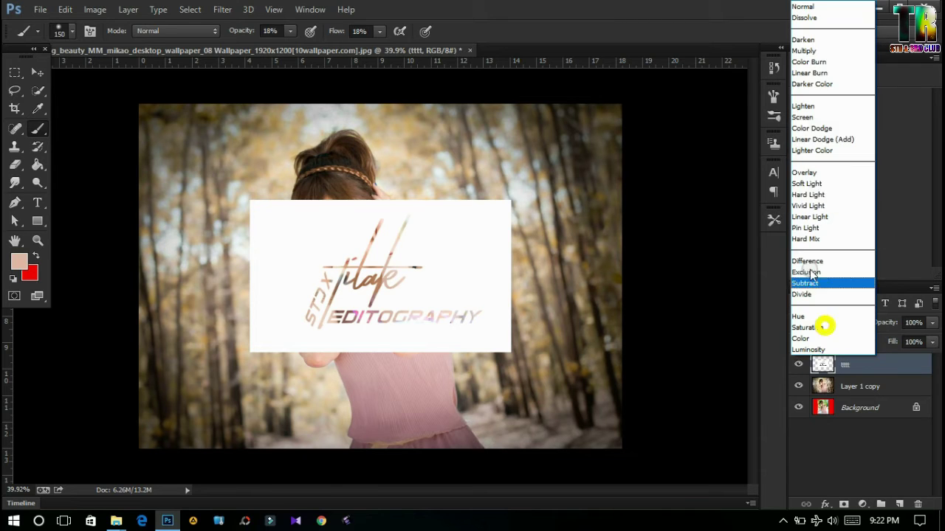
click(818, 46)
key(ctrl+t)
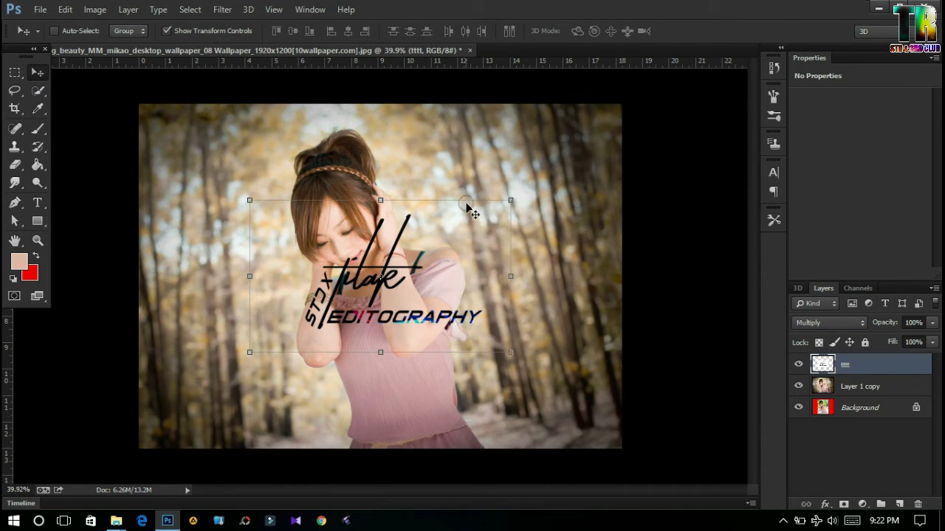
- Shrink the logo to a small tilted mark and move it beside the girl's head
mouse_move(506, 205)
mouse_down()
mouse_move(513, 201)
mouse_move(317, 312)
mouse_move(430, 240)
mouse_move(468, 219)
mouse_move(460, 234)
mouse_move(477, 228)
mouse_up()
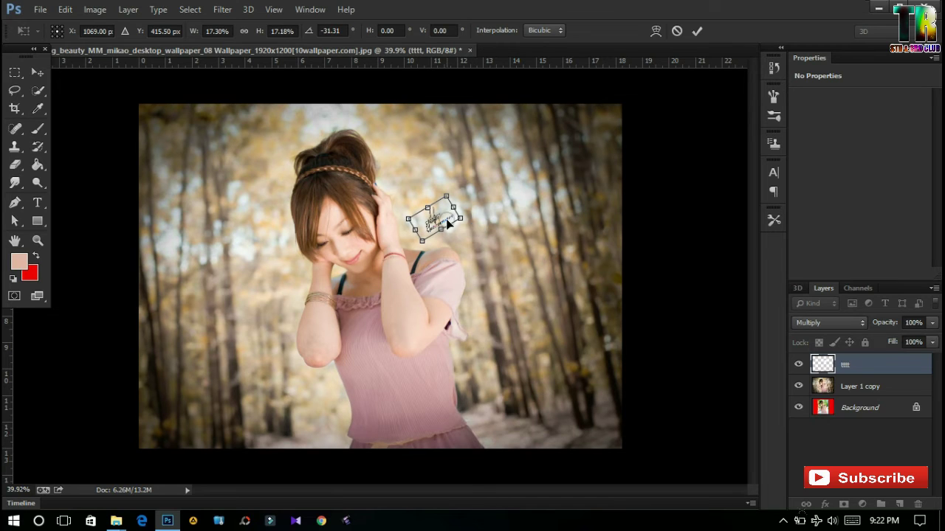
drag(446, 216, 445, 220)
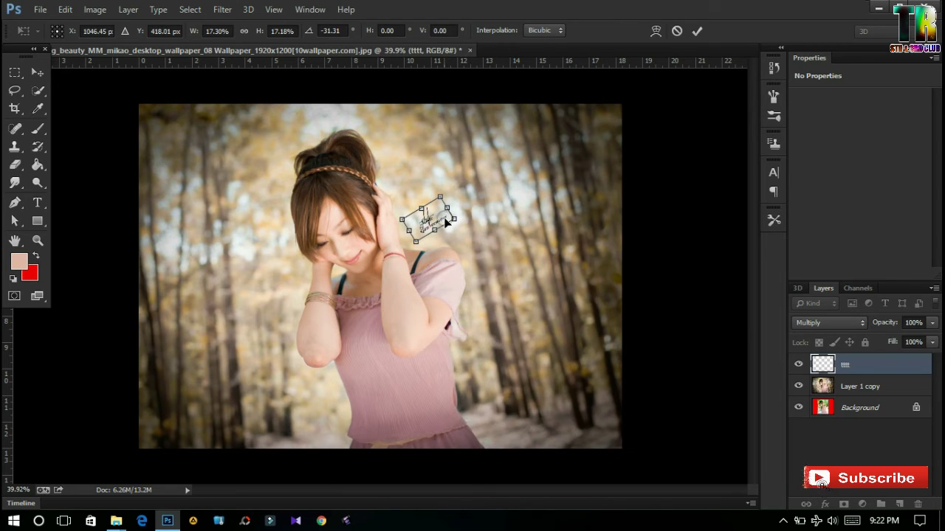
click(702, 29)
- Zoom in to enlarge the logo slightly, then zoom back out to view the image
key(z)
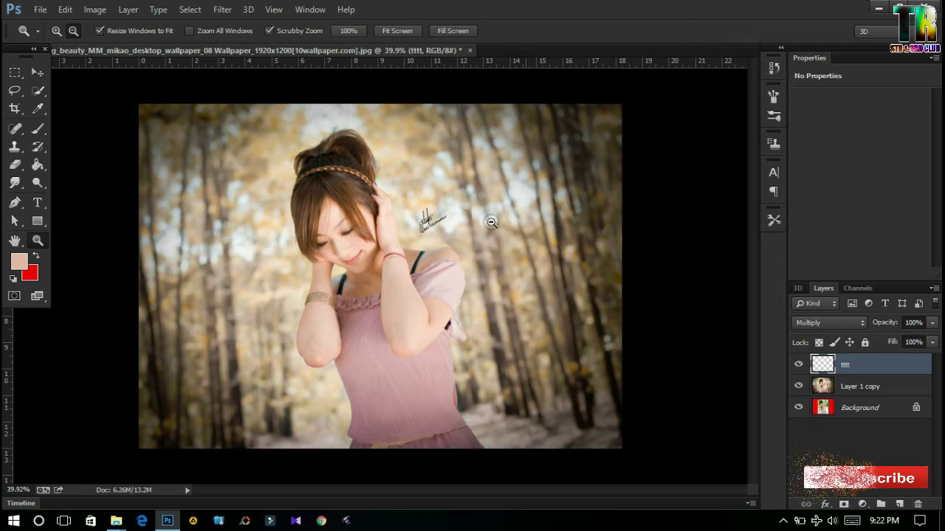
click(481, 217)
click(37, 72)
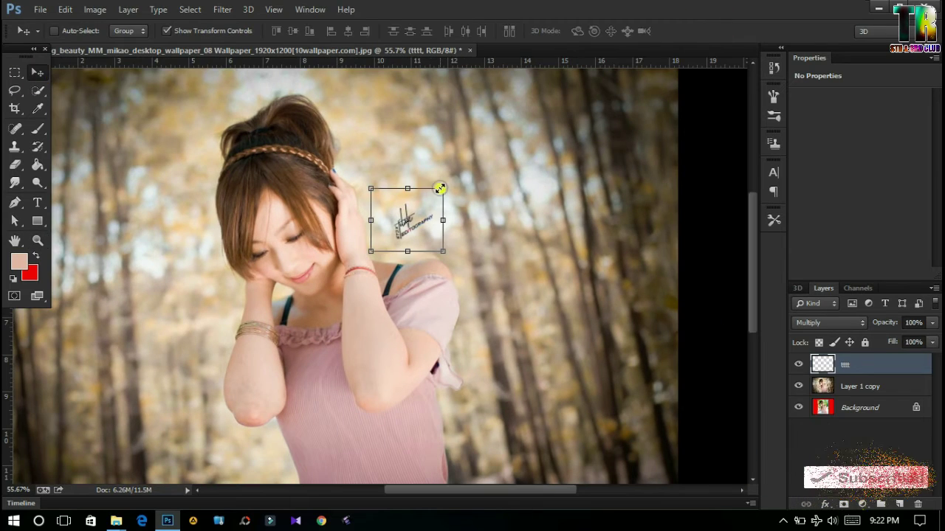
drag(441, 184, 455, 178)
click(694, 30)
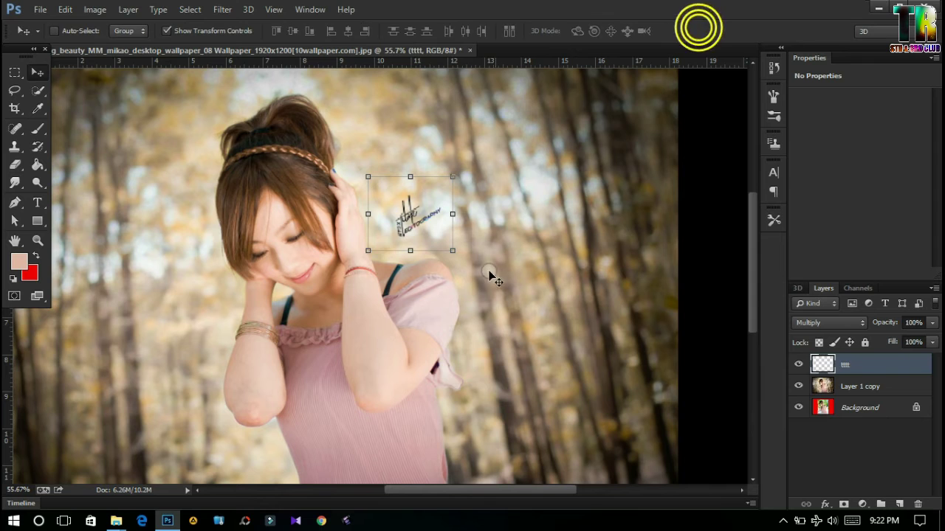
key(z)
alt+click(365, 273)
drag(367, 320, 372, 301)
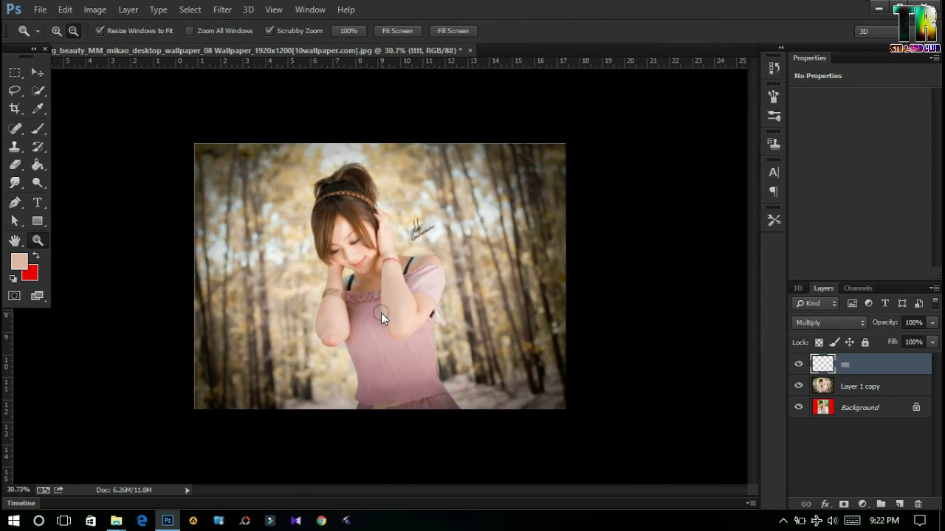
- Save the image as a JPEG in Desktop › New folder (2) with 'd' added to its name
key(ctrl+shift+s)
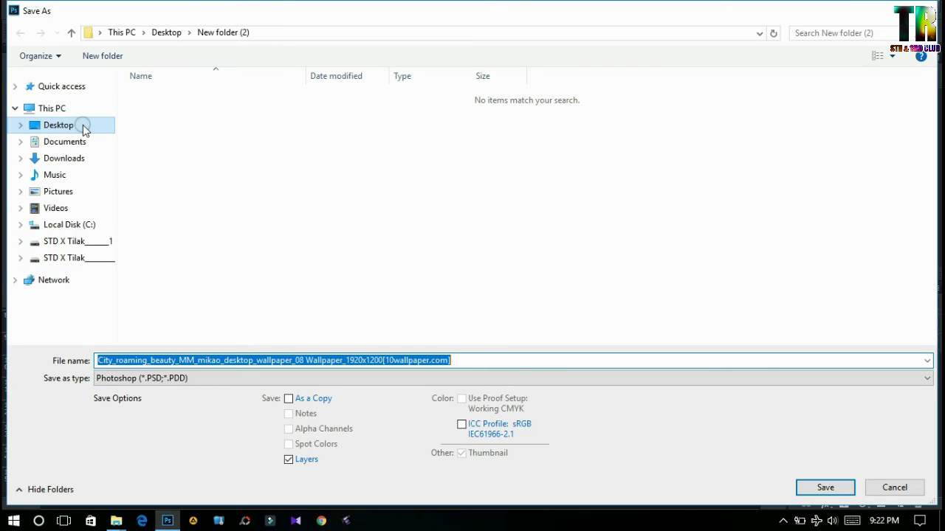
click(84, 125)
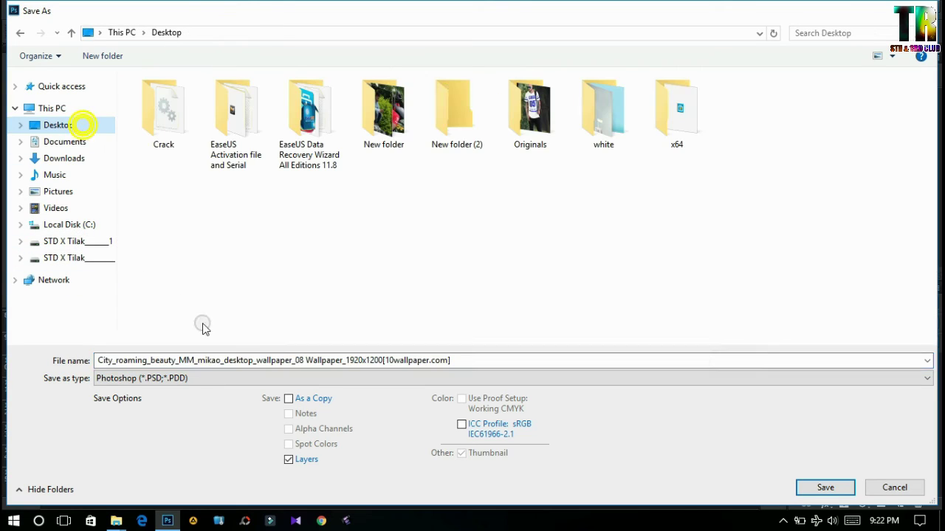
double_click(454, 109)
click(195, 377)
click(215, 238)
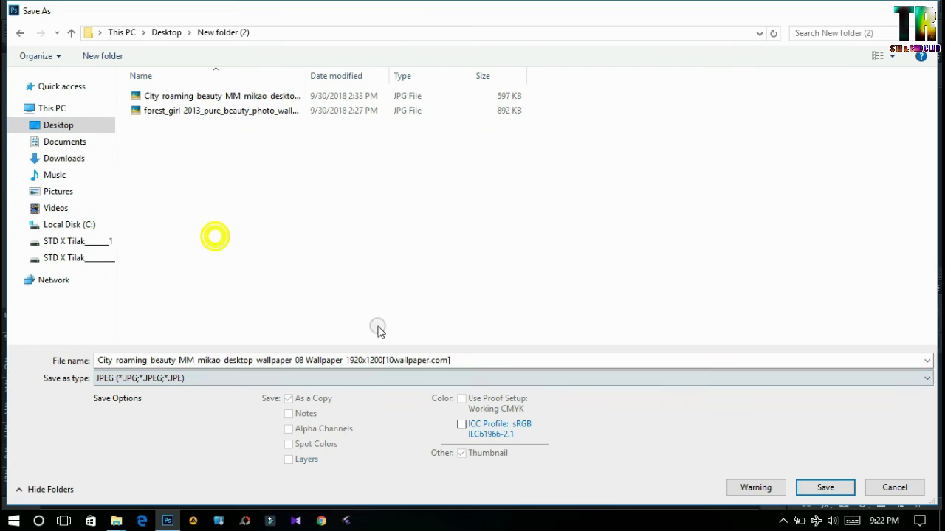
click(825, 488)
click(612, 271)
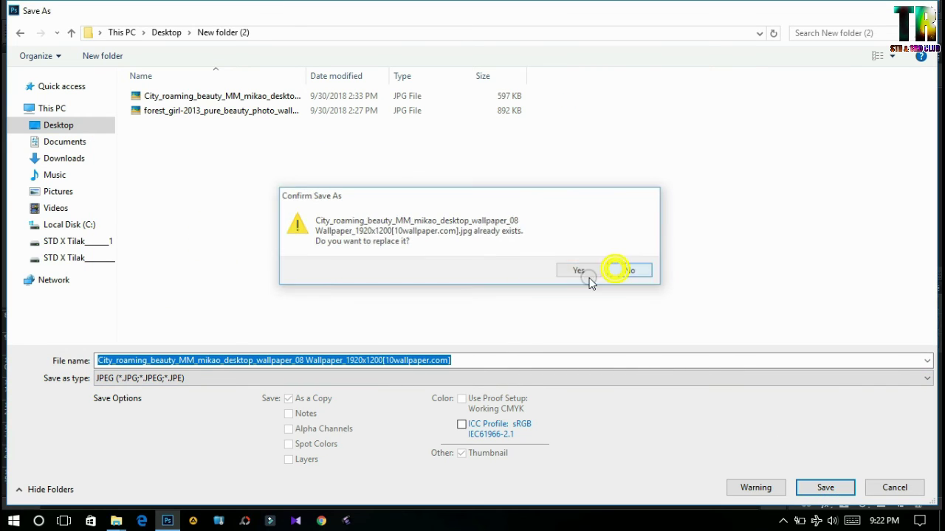
click(502, 359)
key(ctrl+shift+Left)
text(d)
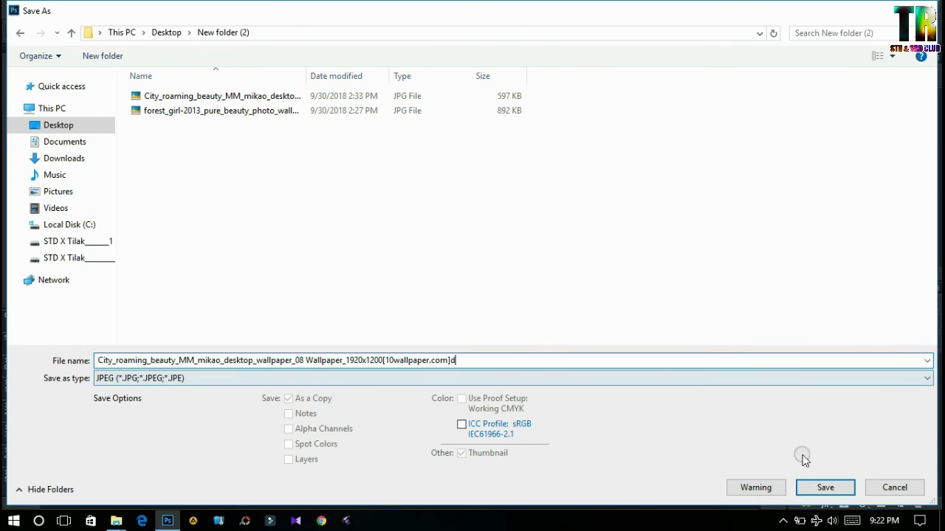
click(825, 488)
click(554, 127)
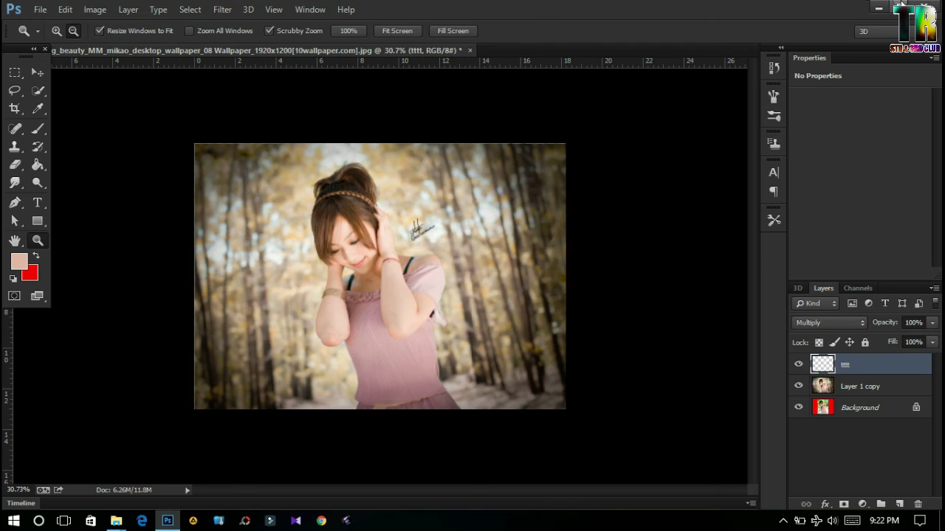
- Open the saved JPEG in Picasa Photo Viewer and browse neighbouring photos with the arrow keys
click(878, 9)
double_click(266, 133)
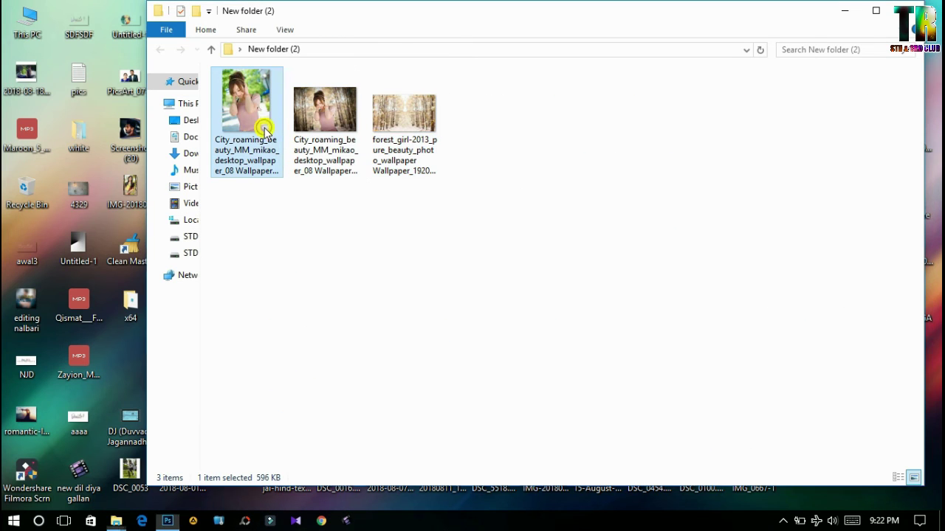
key(Right)
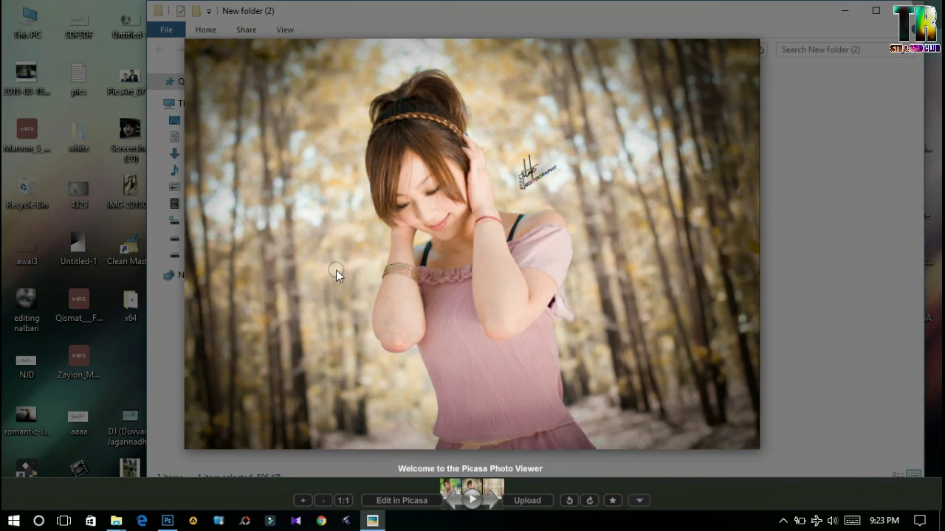
key(Left)
key(Right)
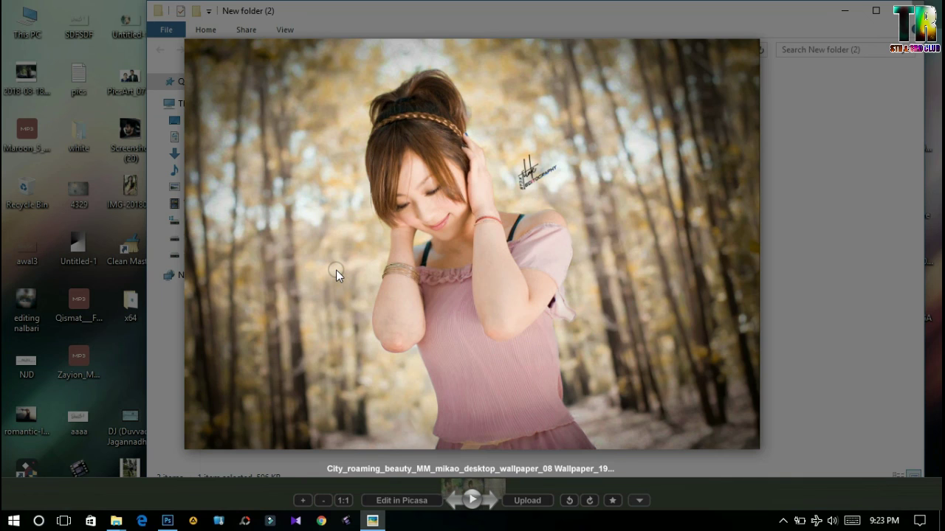